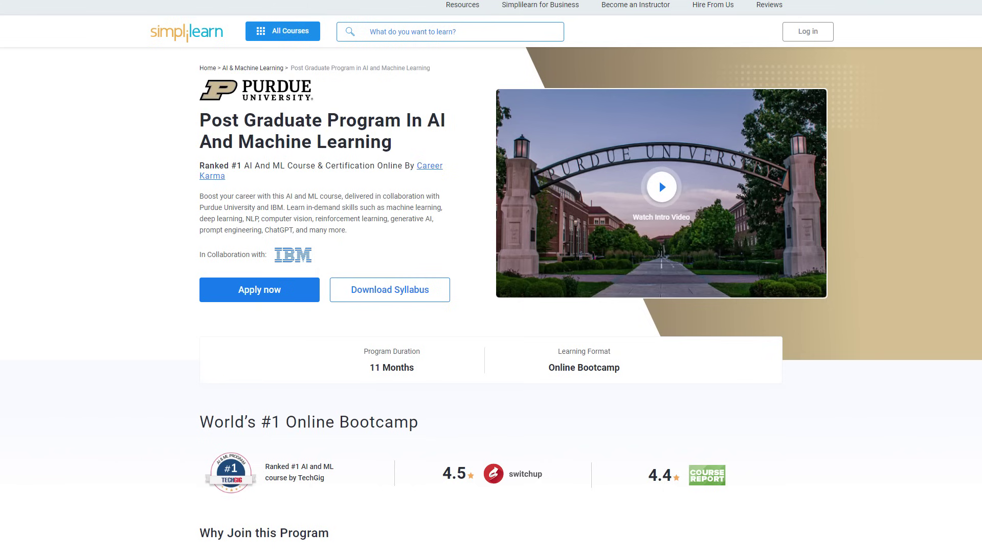
Scroll through the Simplilearn AI and ML program's rankings, alumni companies and key features
scroll(491, 276, down, 3)
scroll(492, 276, down, 4)
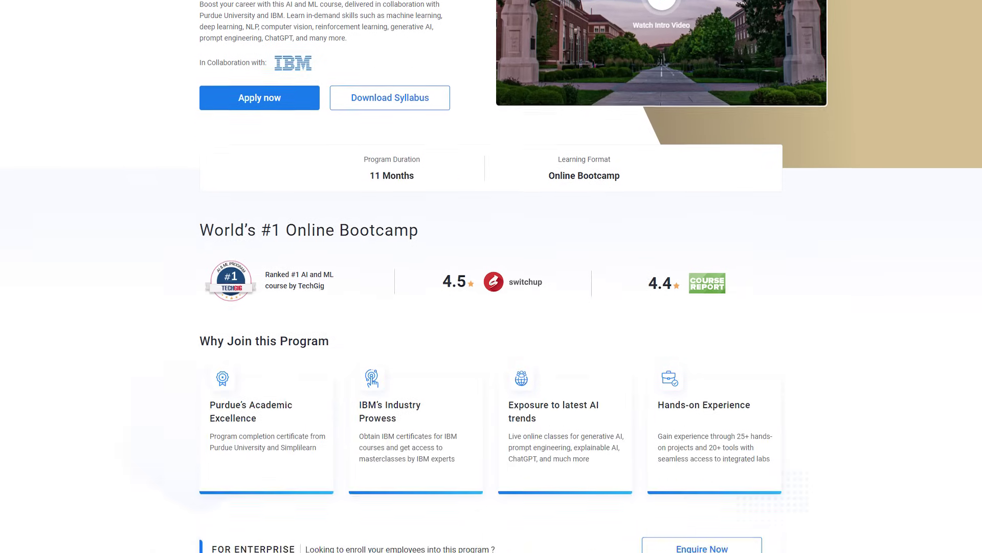
scroll(491, 276, down, 4)
scroll(491, 276, down, 4)
scroll(491, 276, down, 4)
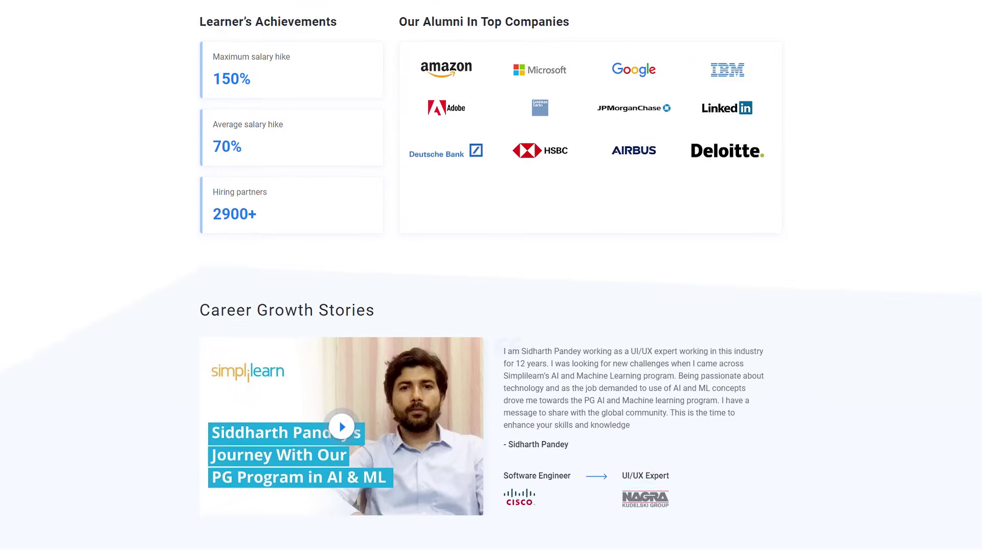
scroll(492, 277, down, 4)
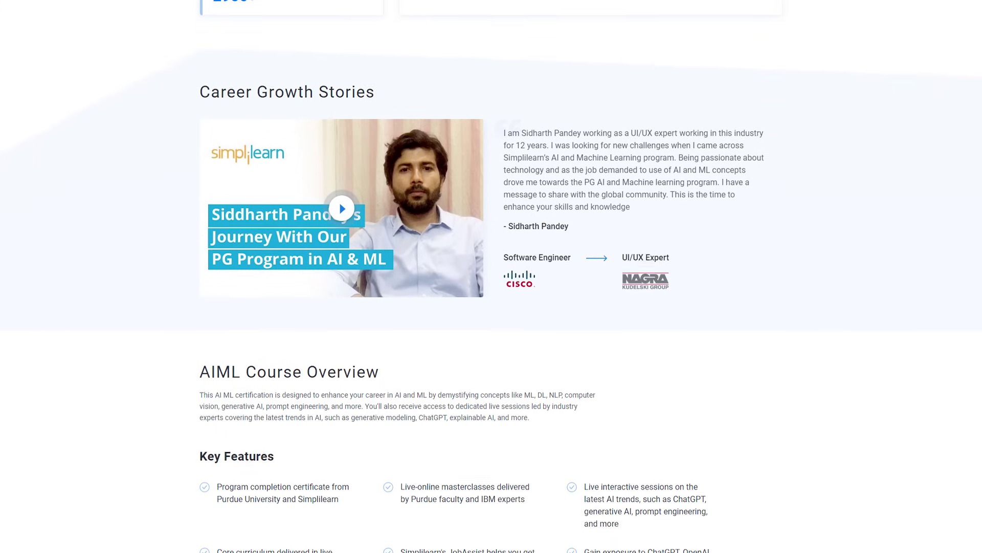
scroll(491, 276, down, 4)
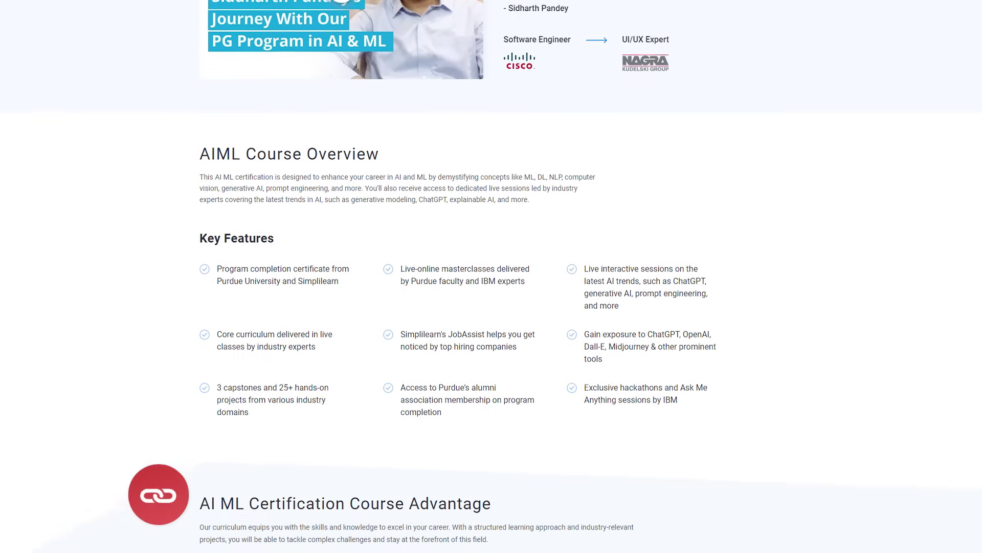
scroll(491, 276, down, 4)
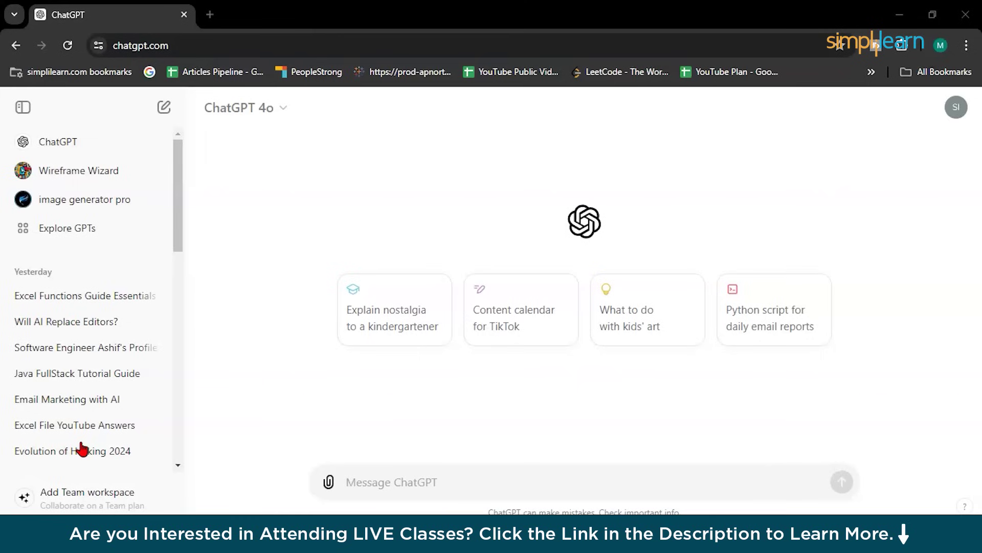
click(281, 108)
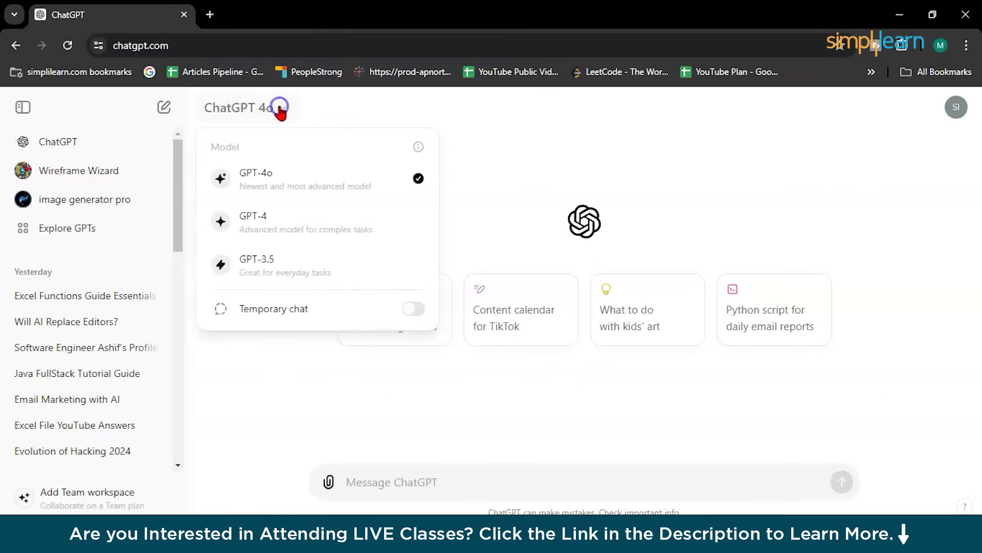
click(460, 212)
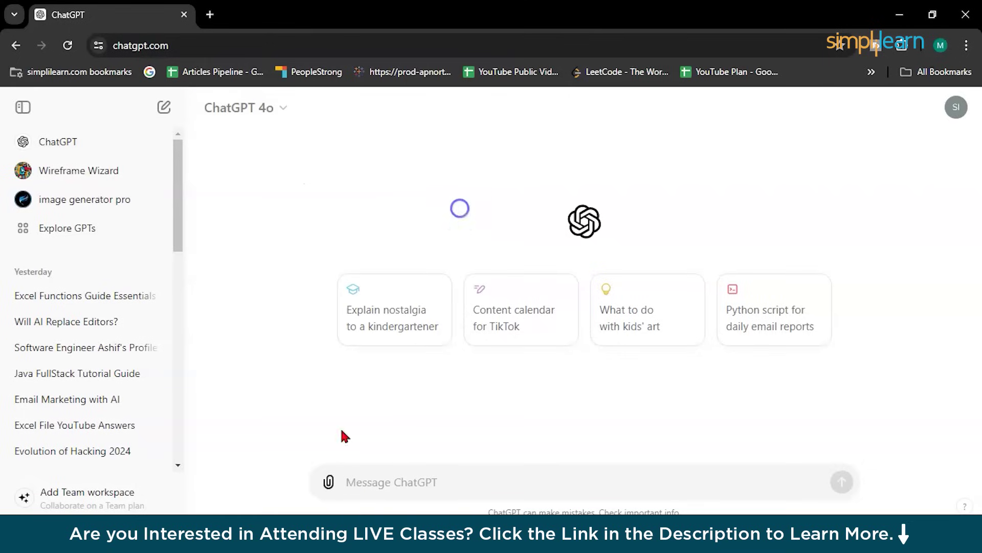
click(365, 490)
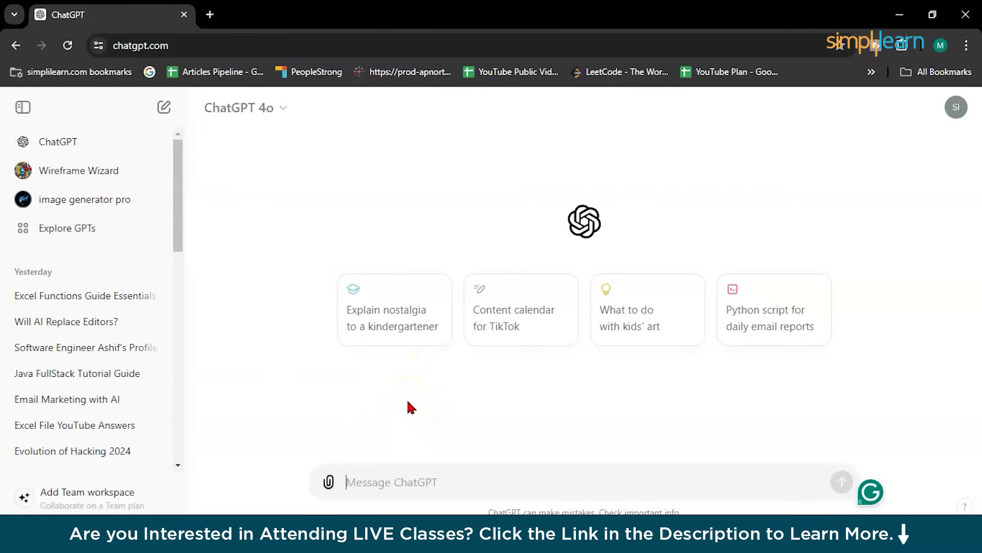
click(398, 478)
Send the graphic-designer prompt asking for a $500-a-day side hustle with minimal investment and 6-8 hours daily
text(i'm)
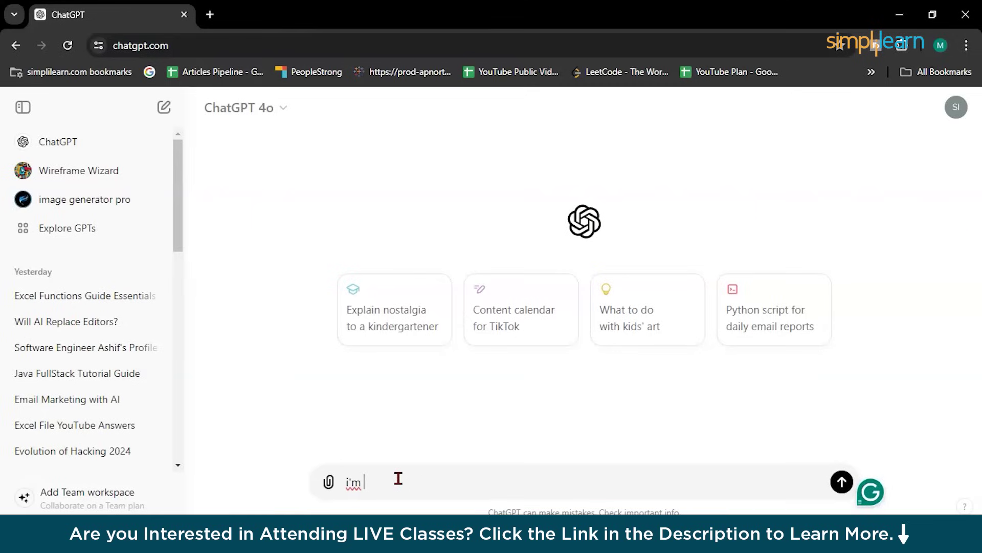
text( a graphic designer with a)
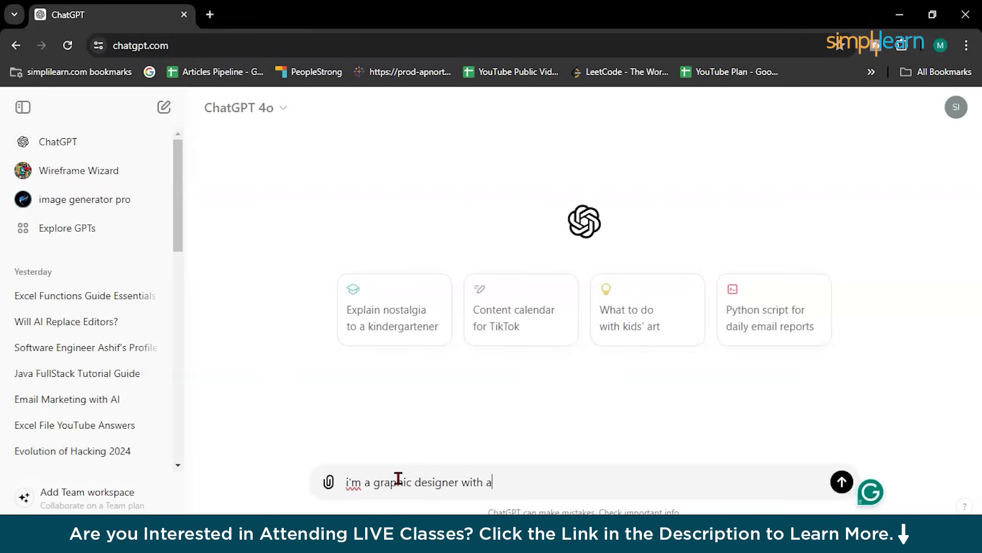
text( knack for digital marketing)
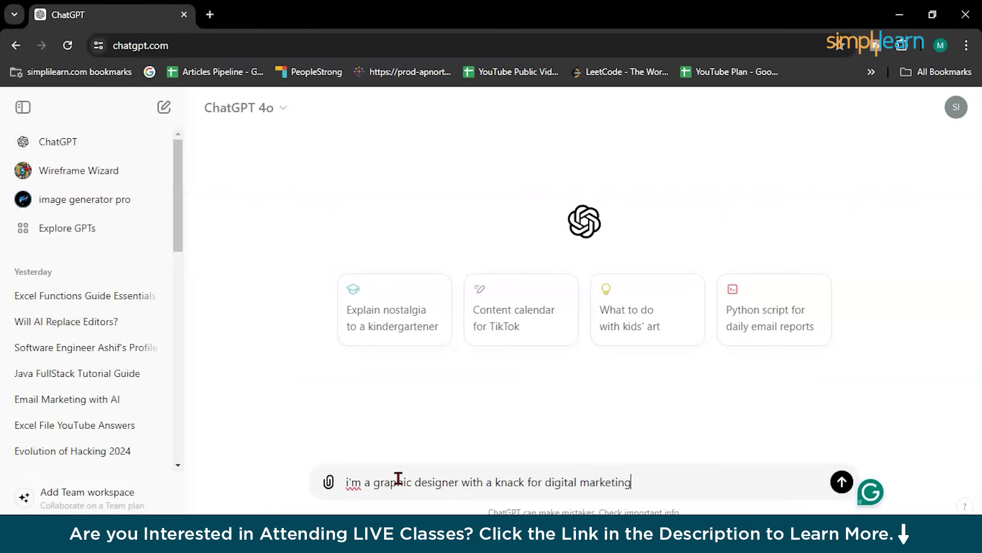
text(. what sude)
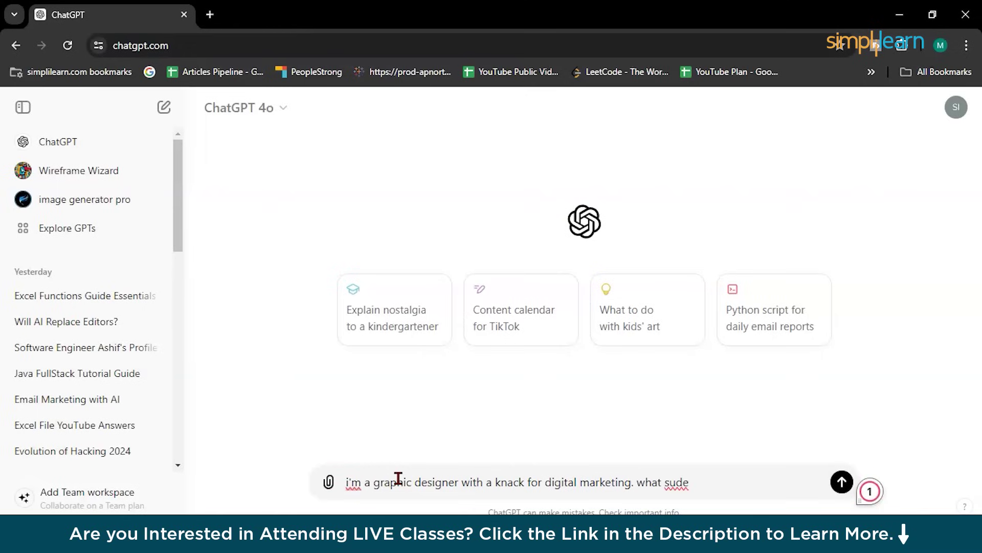
key(BackSpace)
key(BackSpace)
key(BackSpace)
text(ide hustle can i )
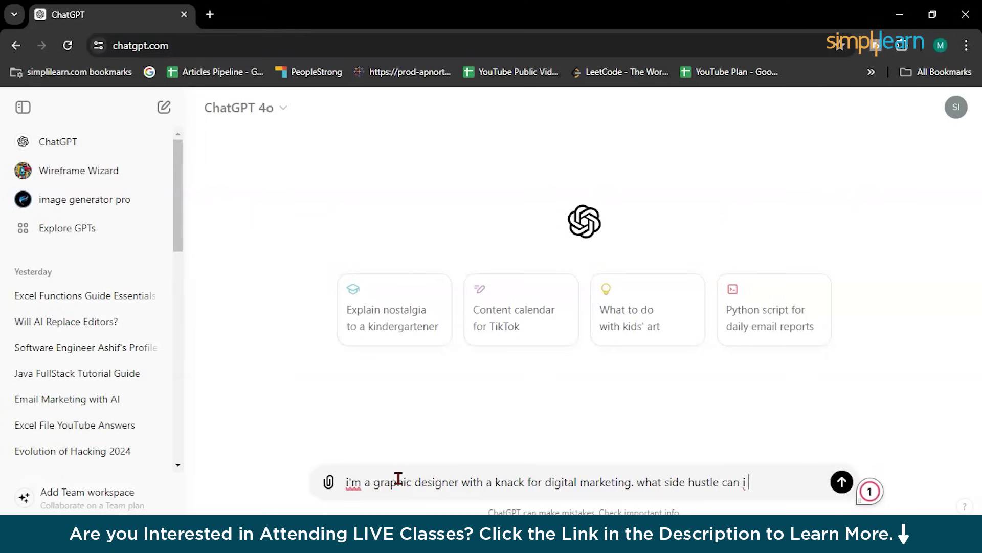
text(start to generate)
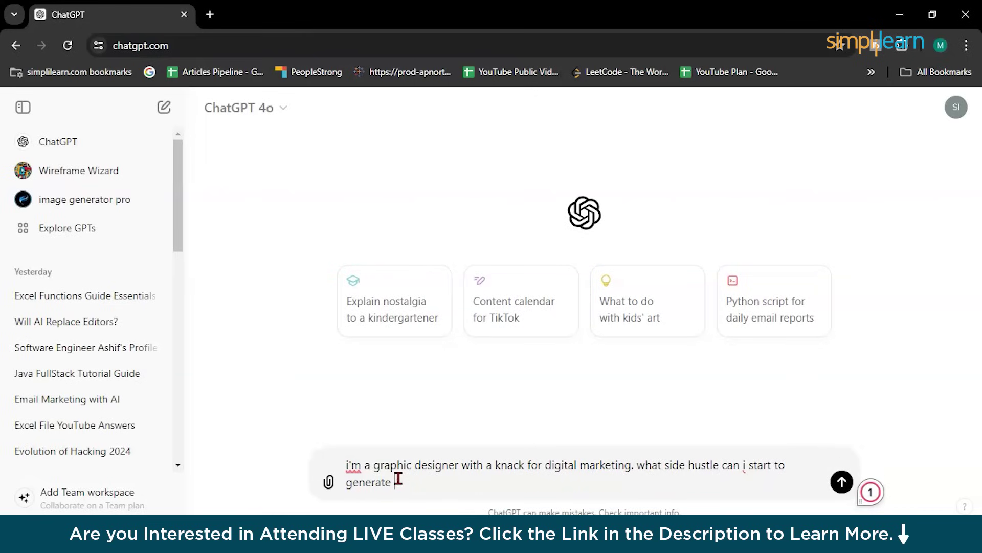
text( a)
text(500 income per day)
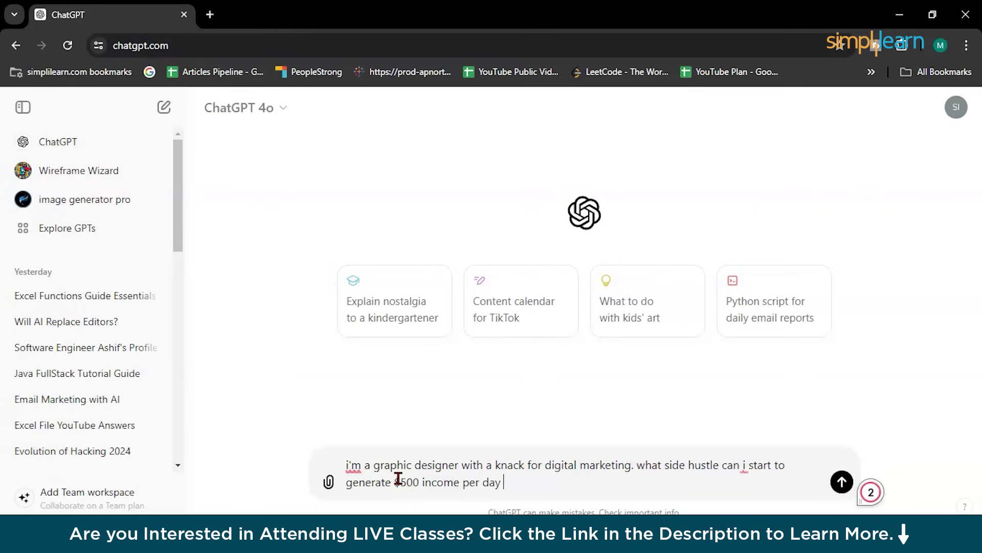
text( with minimal i)
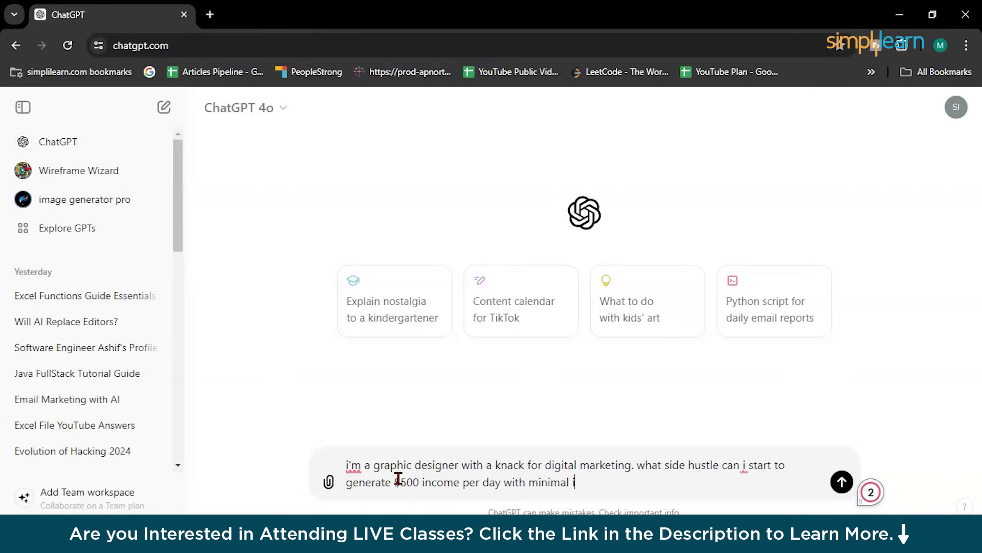
text(nvestment dedicating )
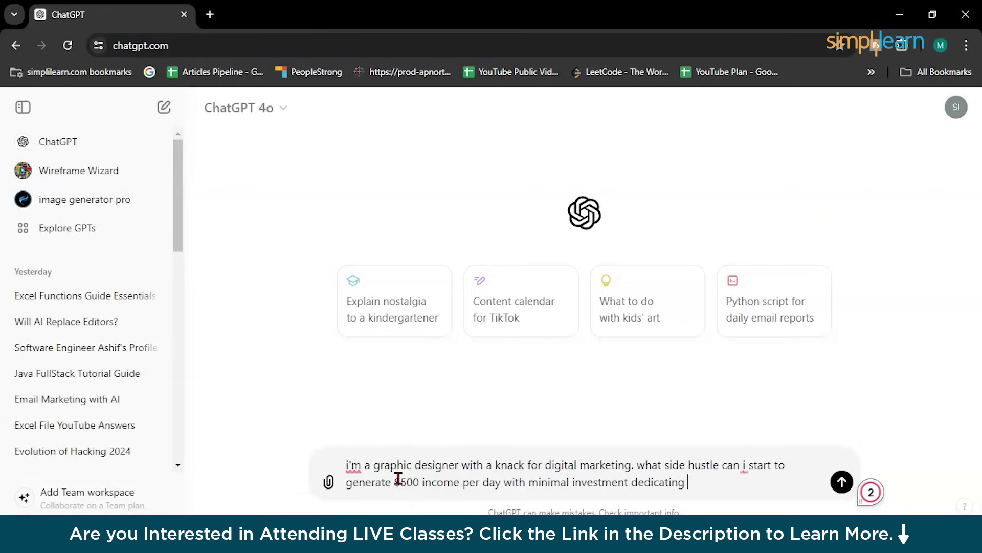
text(2)
key(BackSpace)
text(6-8 h)
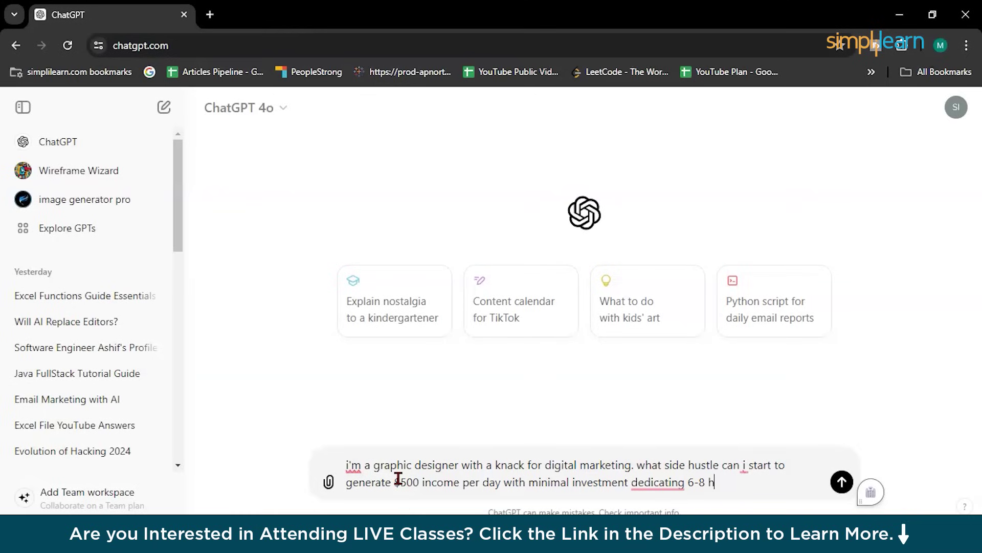
text(ours daily)
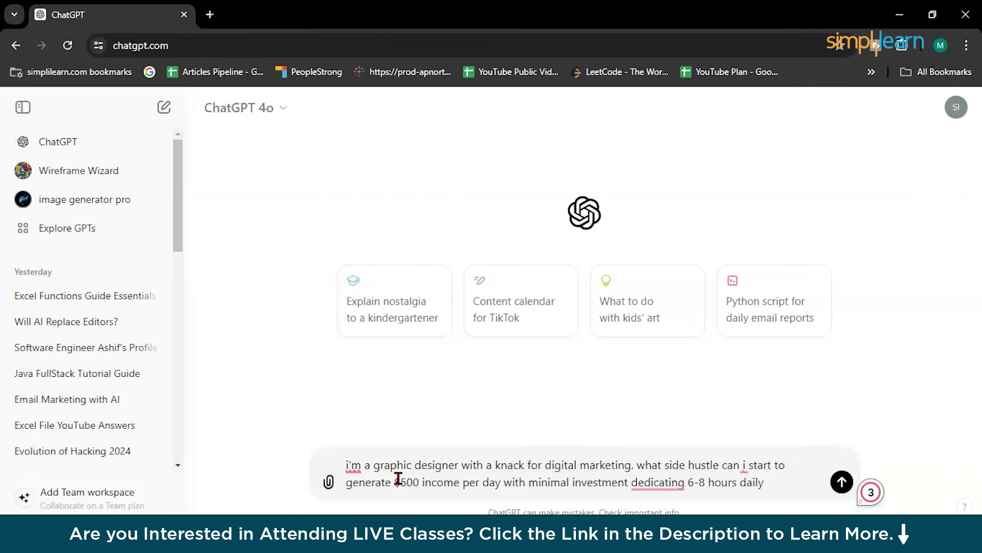
key(Return)
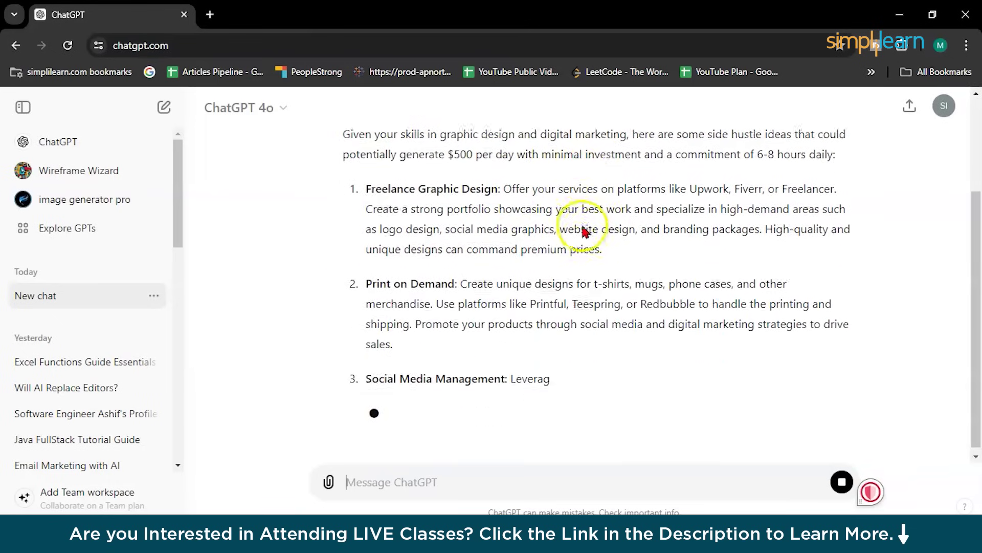
scroll(582, 225, up, 1)
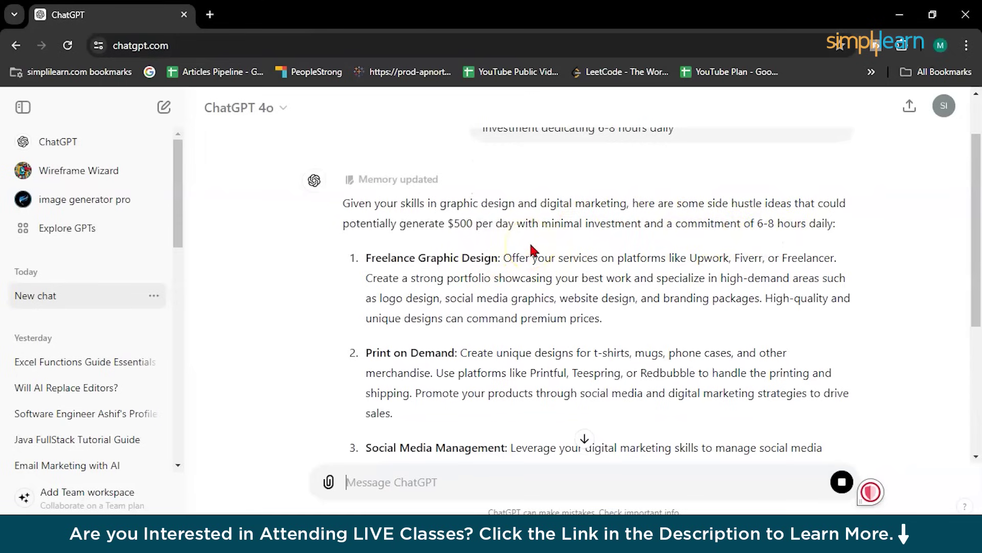
scroll(535, 255, down, 1)
click(360, 232)
drag(362, 232, 491, 233)
scroll(492, 241, down, 1)
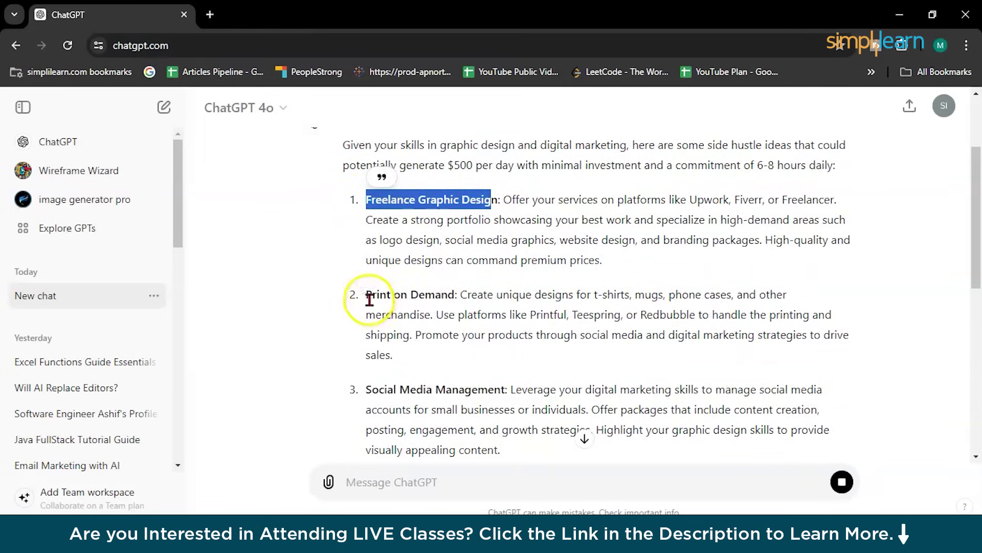
drag(367, 296, 465, 183)
scroll(465, 184, down, 4)
scroll(507, 296, up, 2)
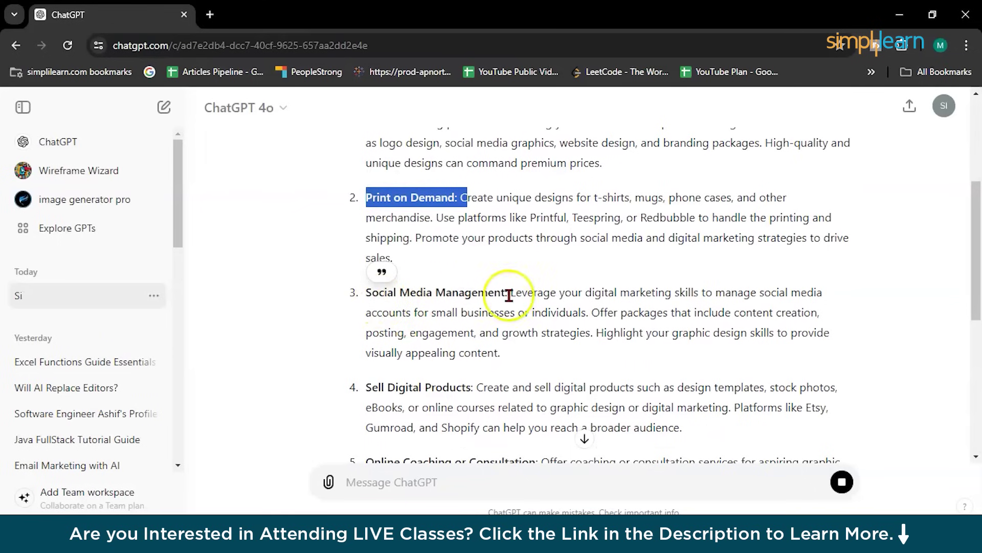
scroll(491, 390, down, 5)
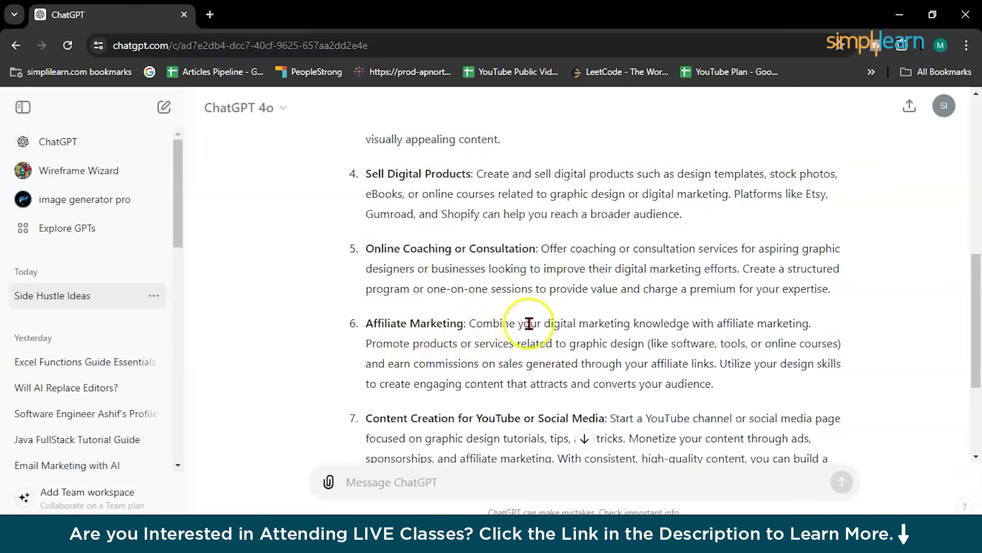
scroll(529, 322, down, 3)
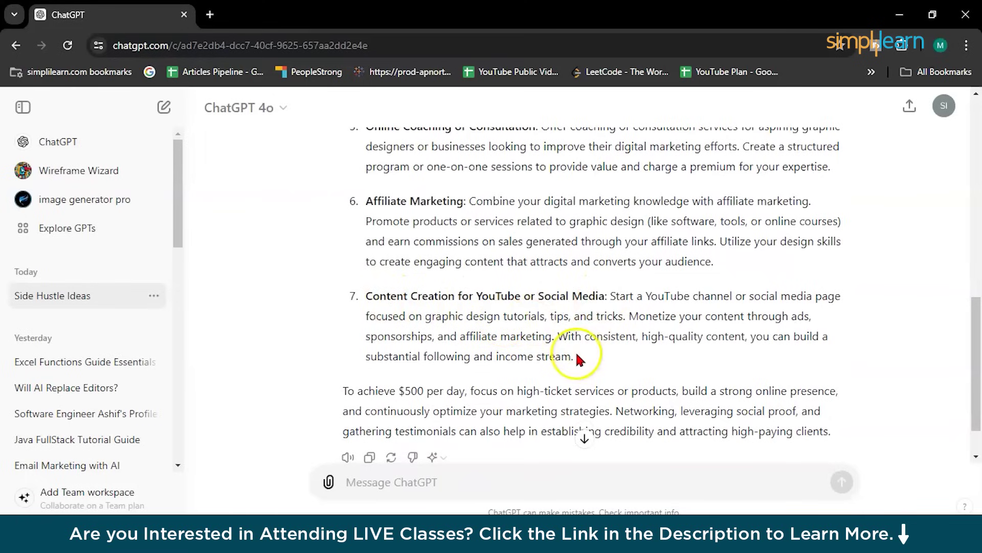
scroll(577, 355, down, 2)
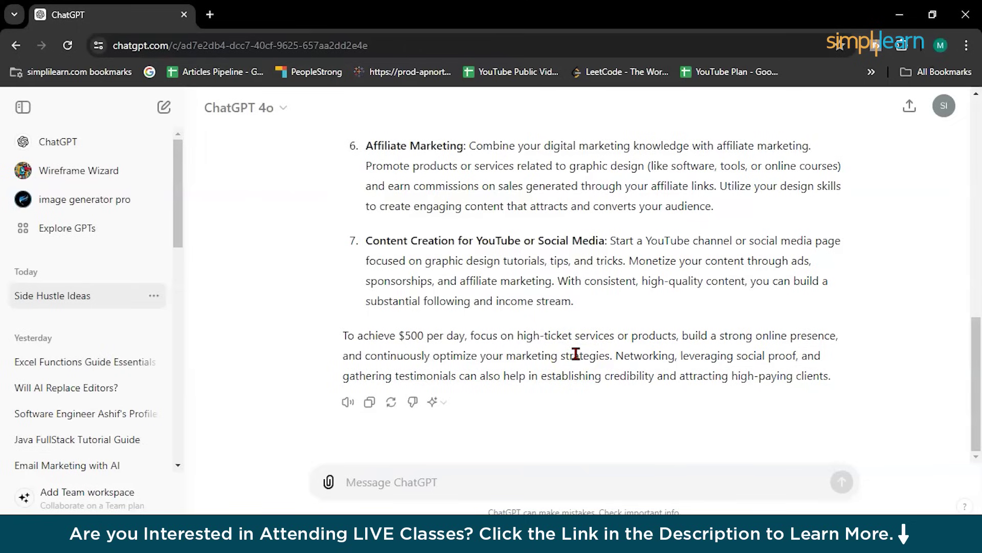
scroll(576, 353, up, 3)
scroll(576, 353, up, 3)
scroll(576, 358, down, 1)
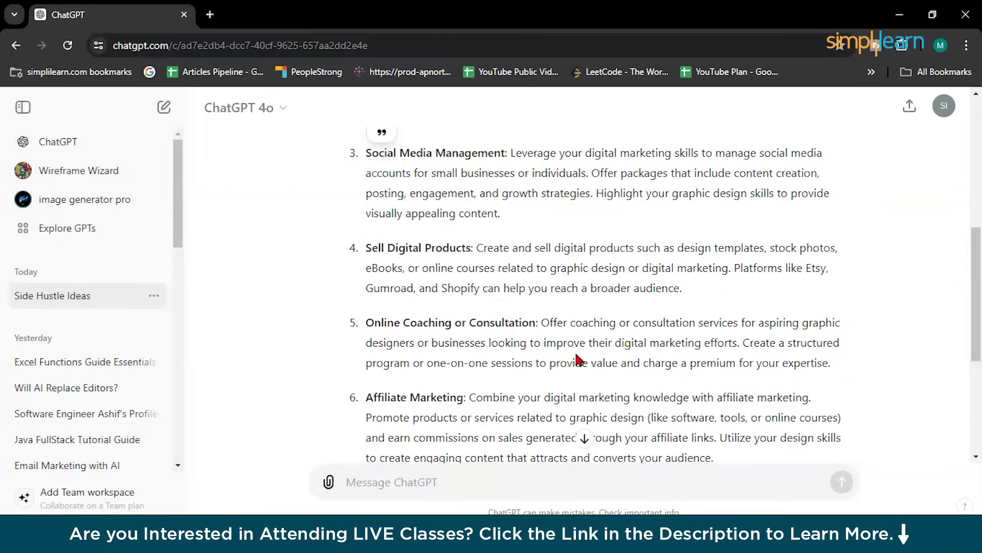
scroll(532, 348, up, 3)
click(532, 320)
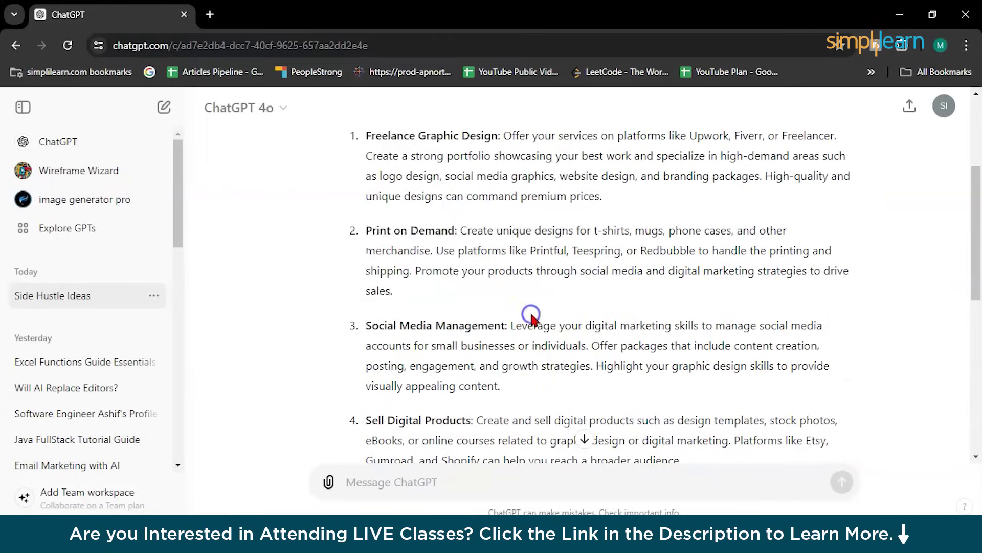
scroll(531, 315, up, 3)
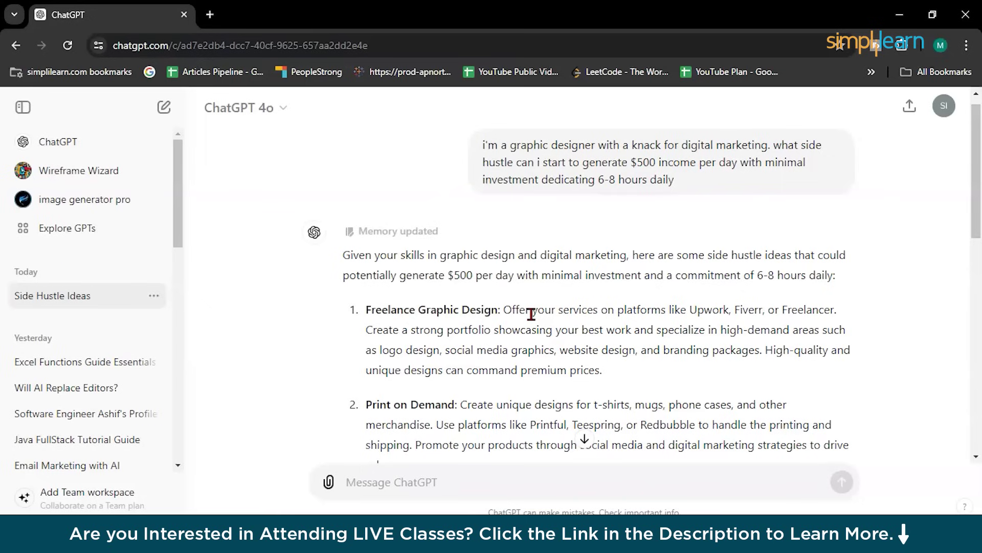
scroll(531, 314, down, 1)
drag(370, 241, 531, 258)
scroll(625, 307, down, 2)
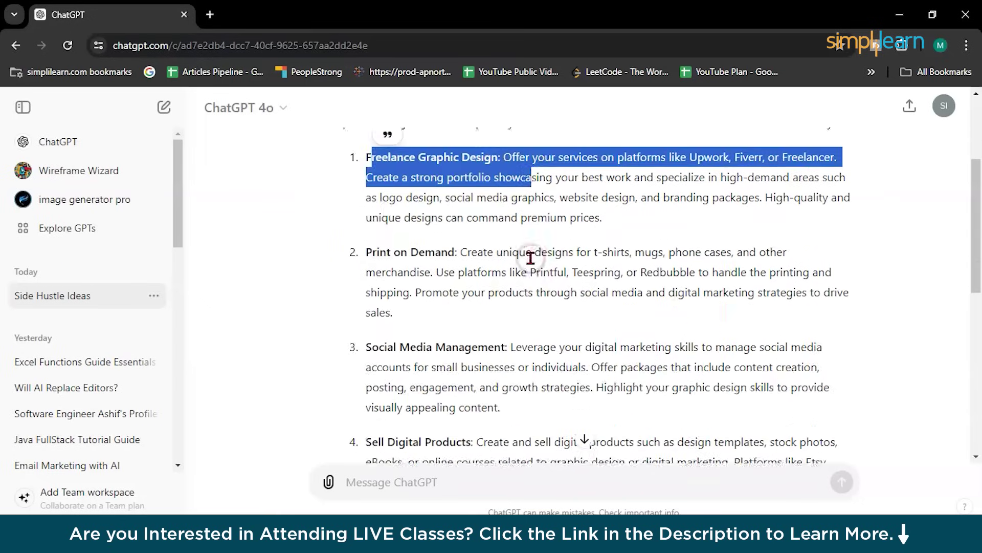
scroll(618, 344, down, 5)
scroll(618, 345, down, 3)
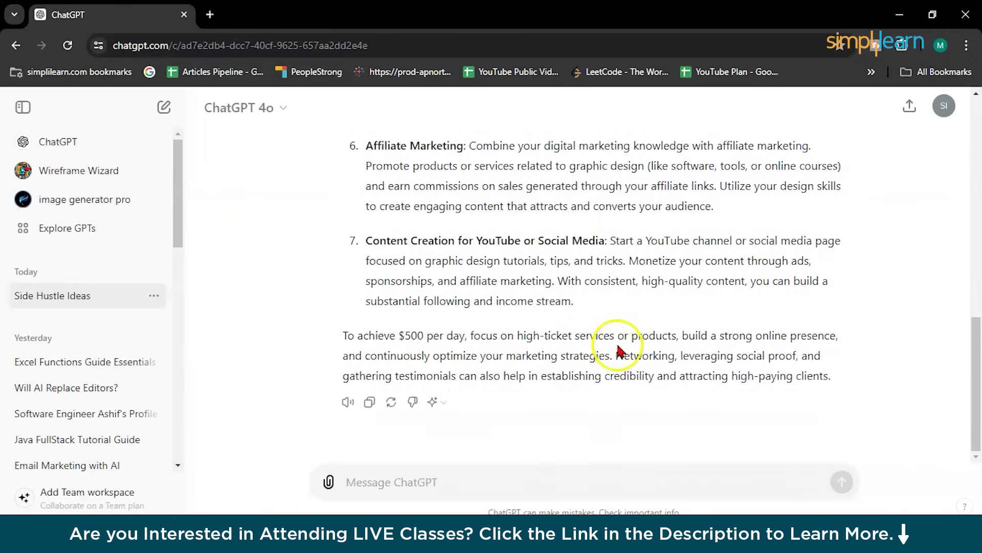
click(395, 471)
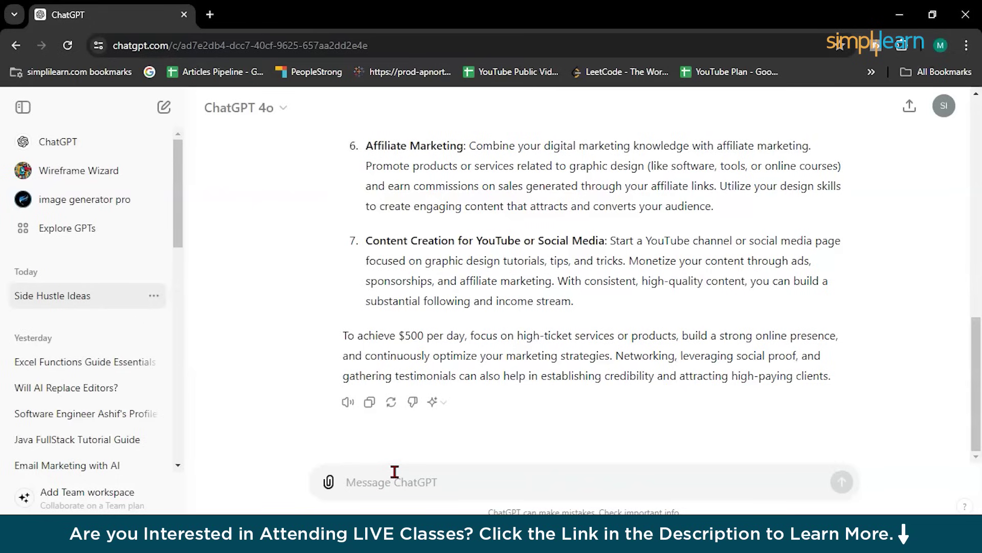
Send 'write me a blog on great wall of china in 1000 words'
text(write )
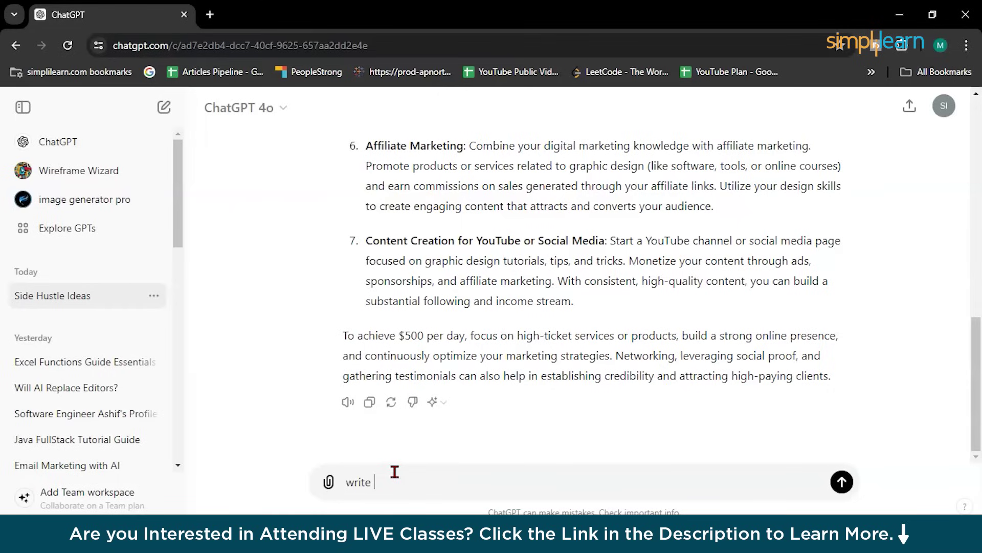
text(me a blog on great wa)
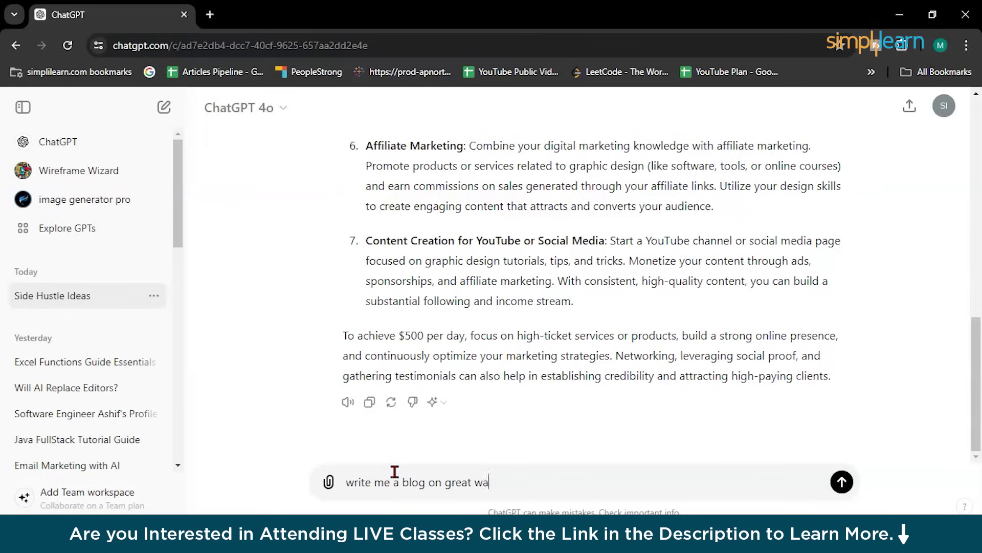
text(ll of china in 1000 words)
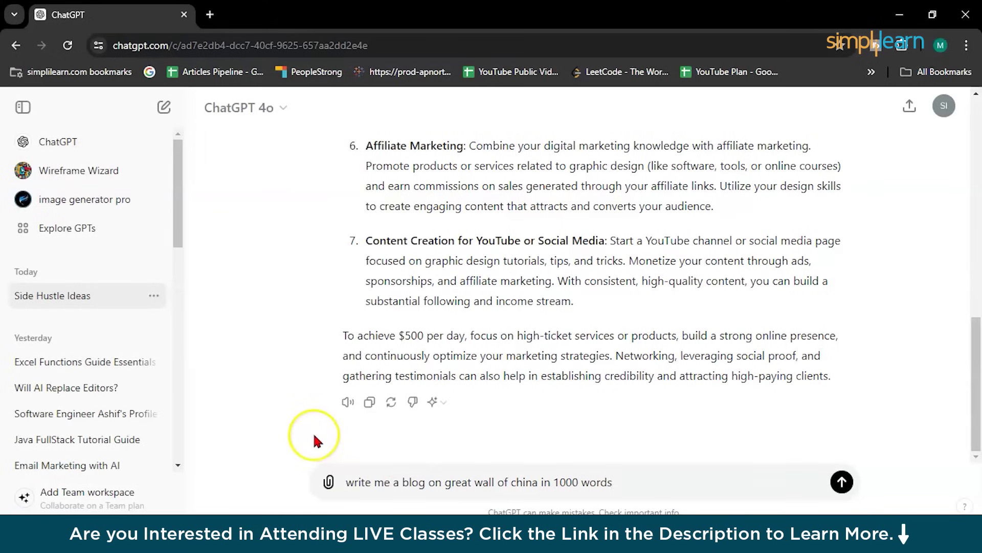
key(Return)
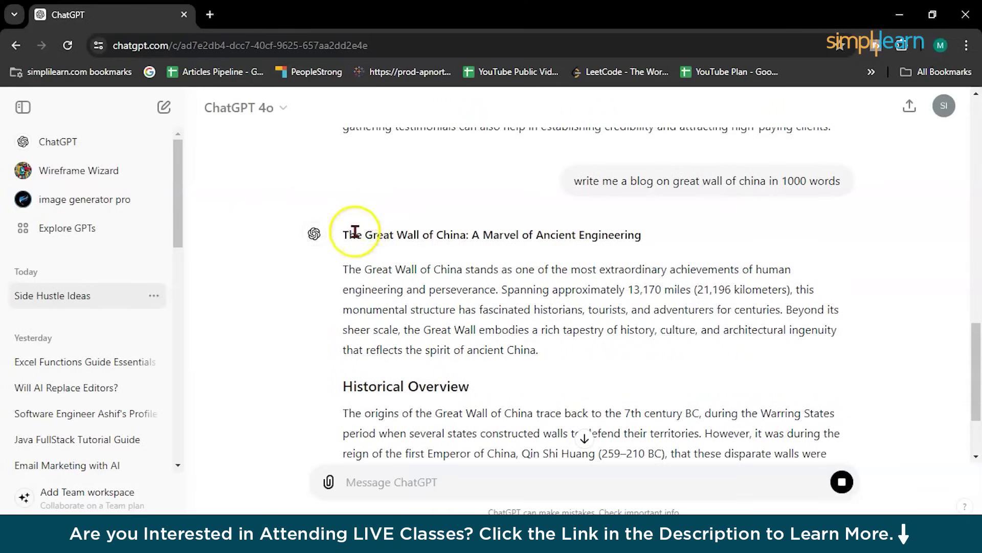
Follow the streaming Great Wall blog from its title down to the Cultural Significance section
drag(345, 235, 655, 233)
click(654, 230)
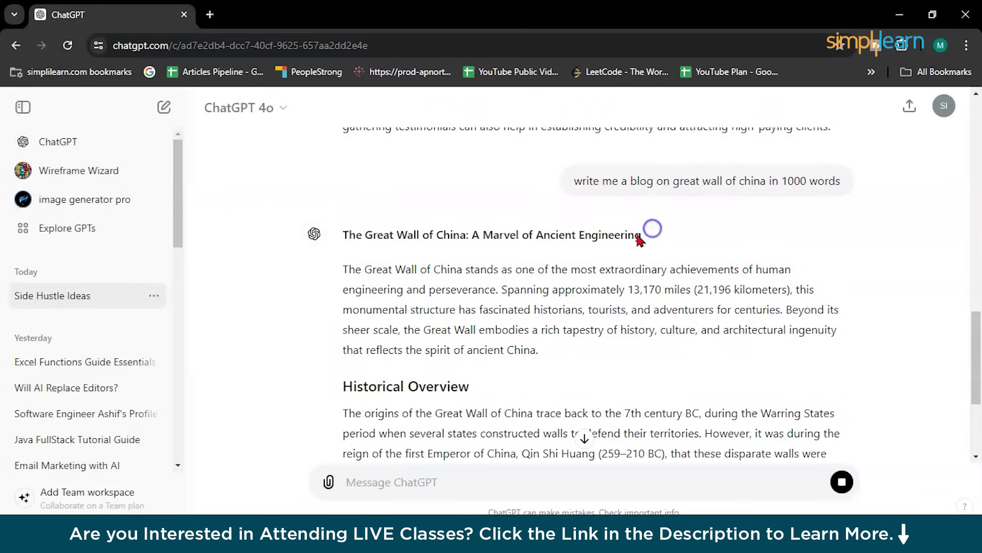
scroll(657, 307, down, 2)
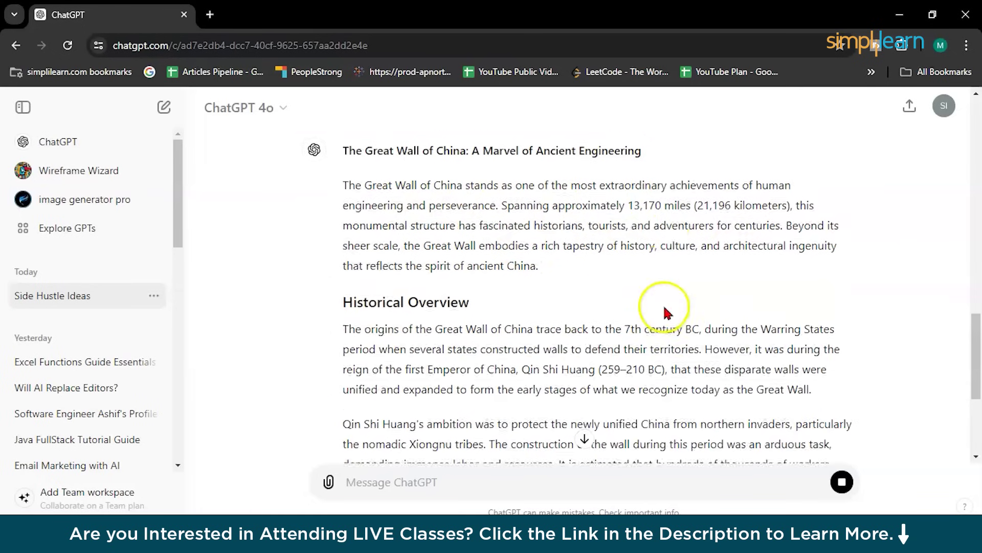
scroll(441, 296, down, 5)
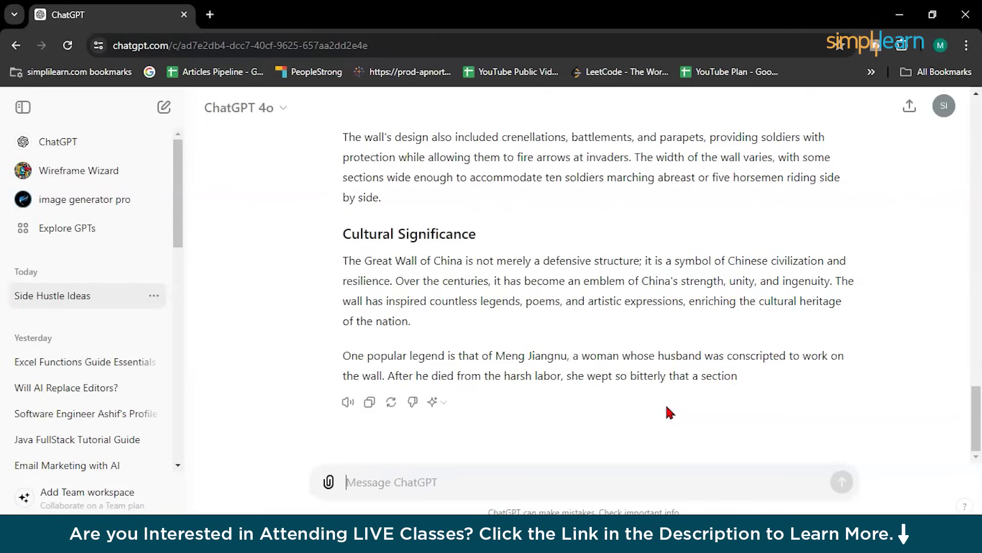
Request a Python inventory management system script for an e-commerce store, correcting the 'sytem' typo
text(generate)
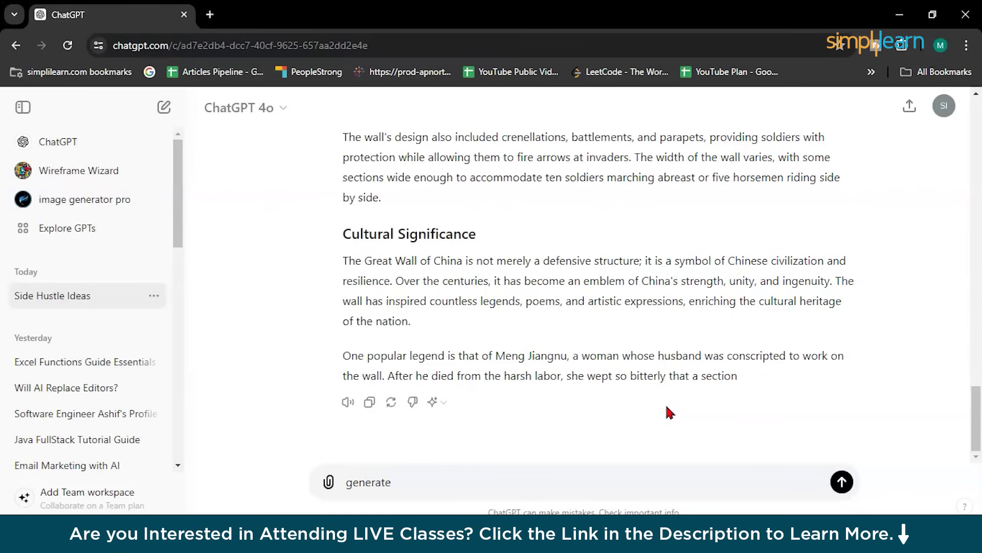
text( a python script for an )
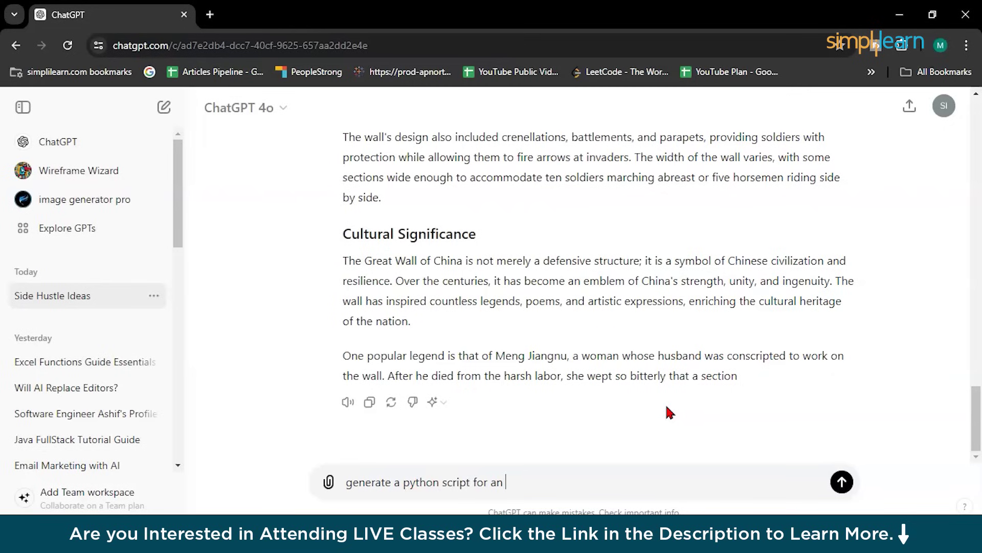
text(inventory management)
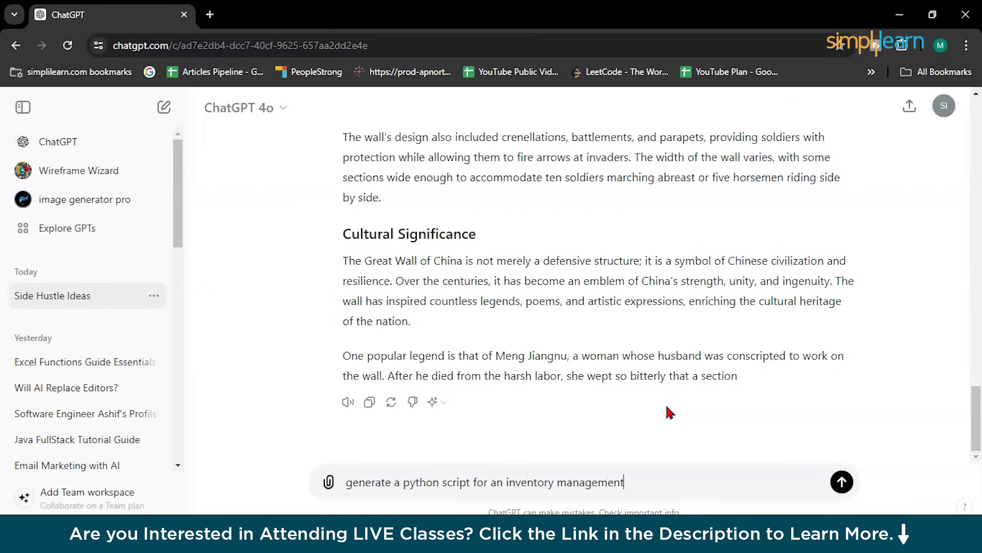
text( sytem for an)
key(Left)
key(Left)
key(Left)
key(Left)
key(Left)
key(Left)
key(Left)
key(Left)
key(Left)
key(Left)
key(Left)
text(s)
key(Right)
key(Right)
key(Right)
key(Right)
key(Right)
key(Right)
key(Right)
key(Right)
key(Right)
key(Right)
key(Right)
text(i)
key(BackSpace)
text(e-commerce s)
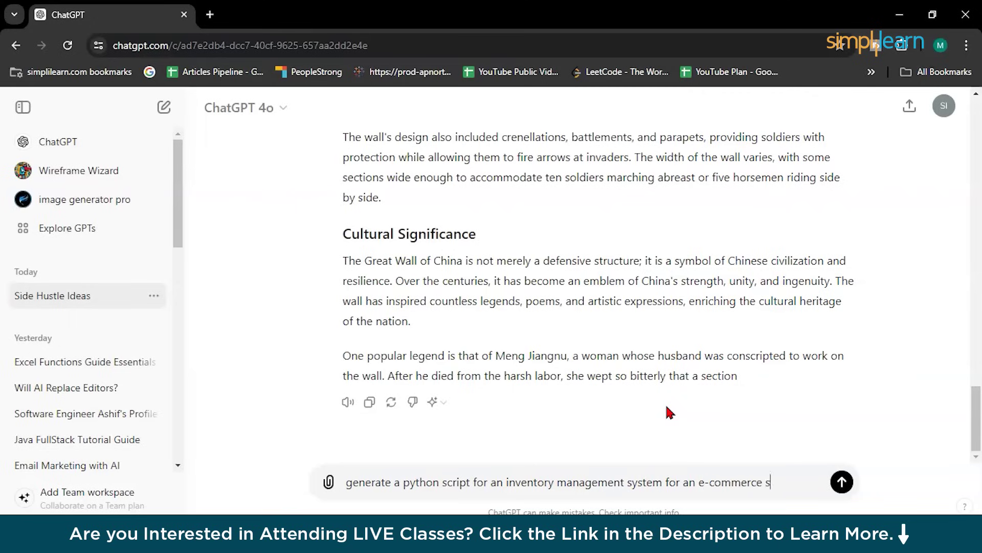
text(tore)
key(Return)
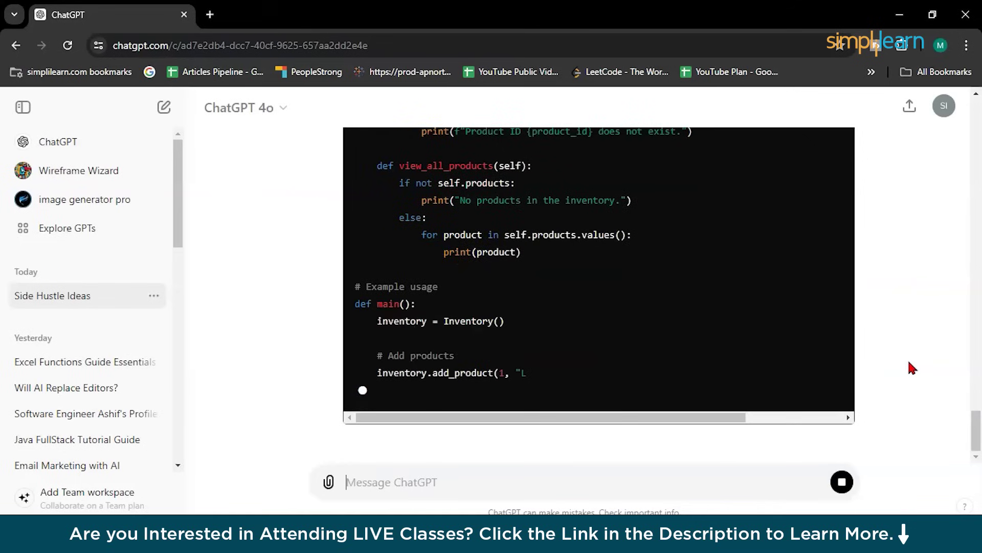
Review the finished inventory script's code through its Features and Usage notes
scroll(909, 362, up, 15)
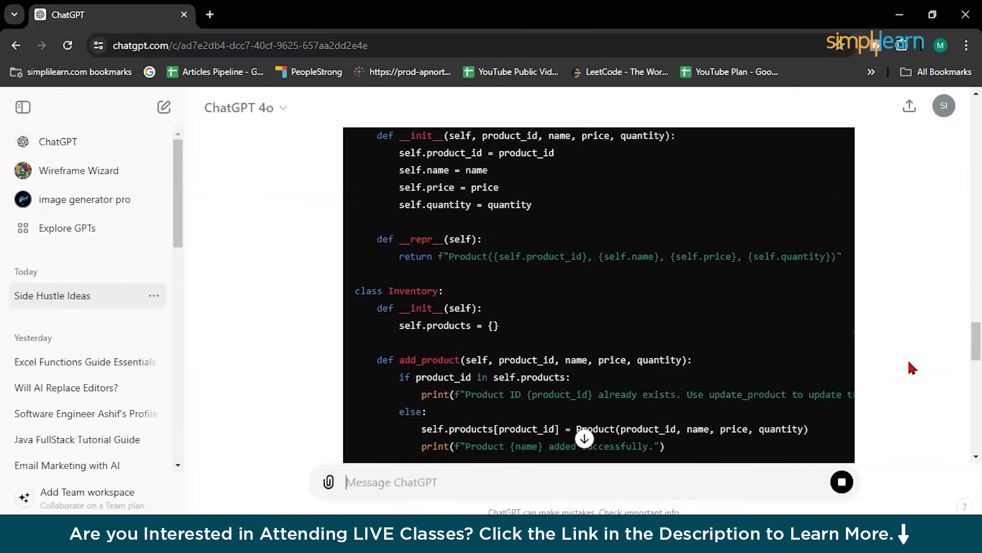
scroll(909, 362, up, 3)
scroll(907, 359, down, 15)
click(773, 311)
scroll(774, 312, up, 15)
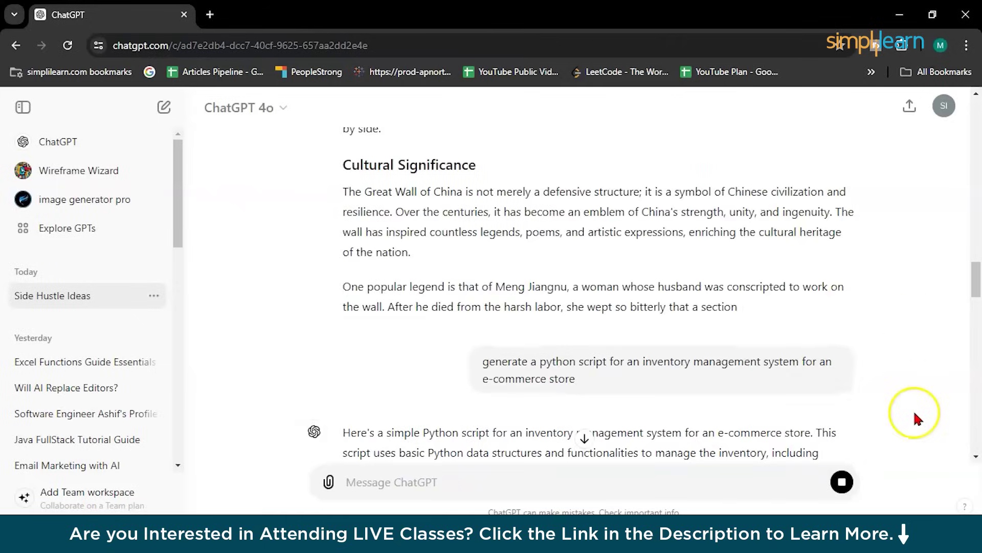
scroll(915, 418, down, 5)
scroll(916, 418, up, 4)
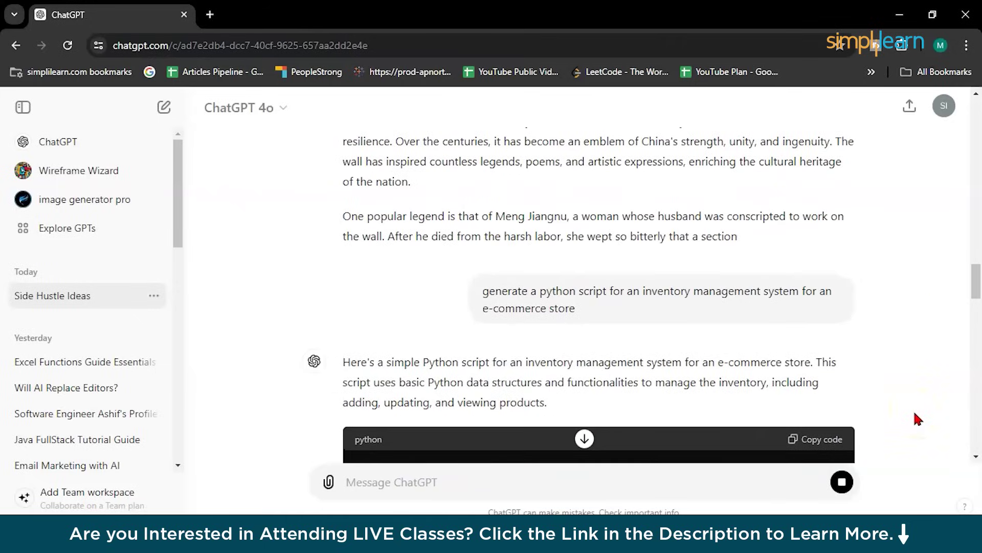
scroll(918, 418, down, 15)
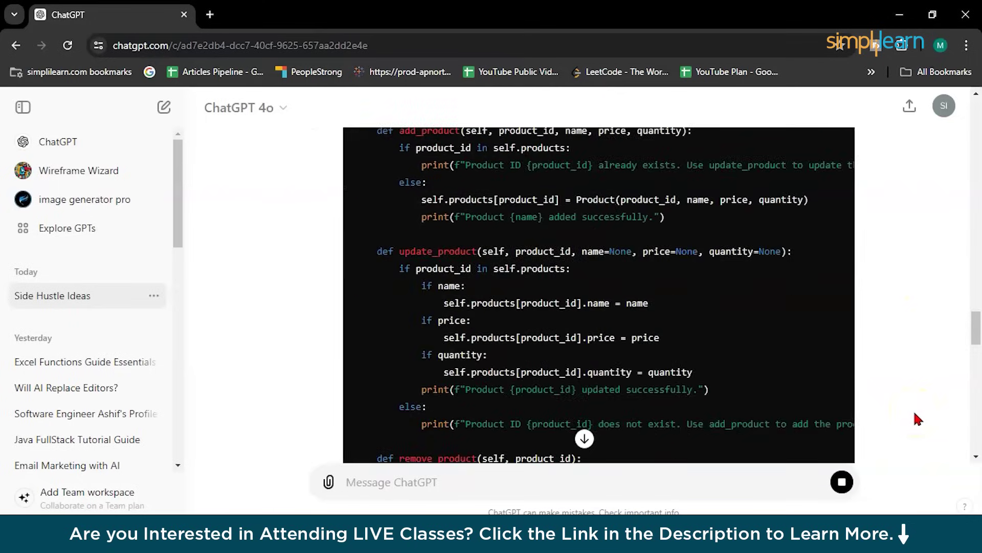
scroll(917, 416, down, 4)
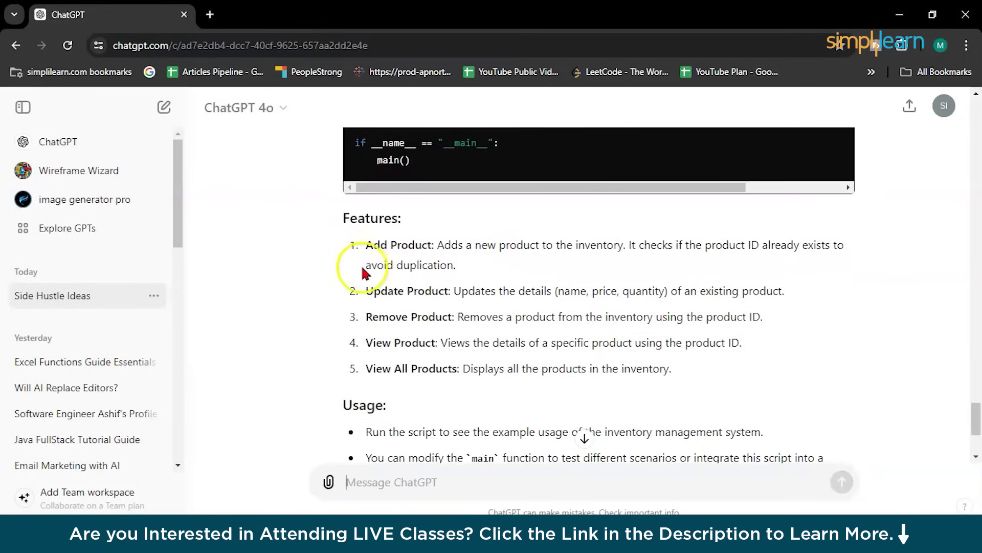
scroll(476, 297, down, 3)
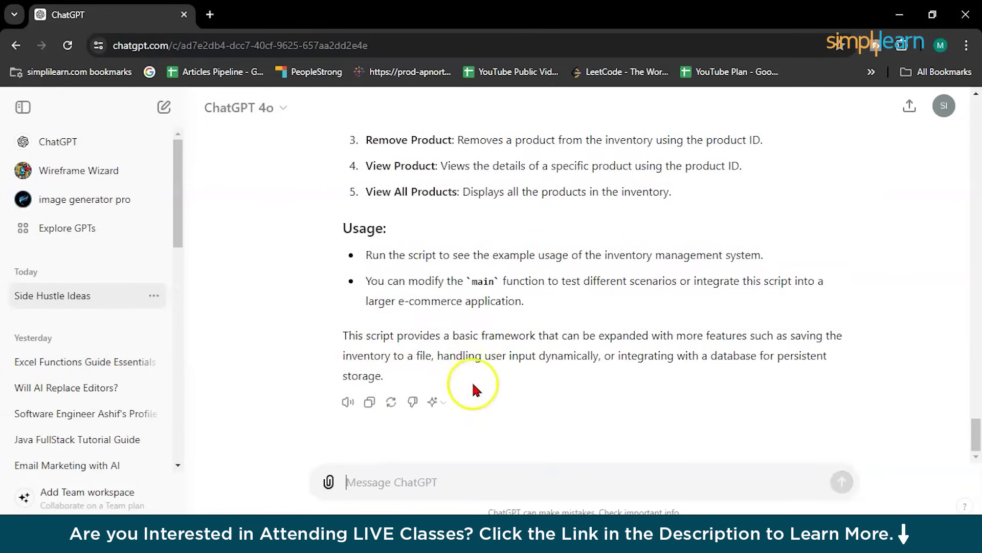
click(442, 473)
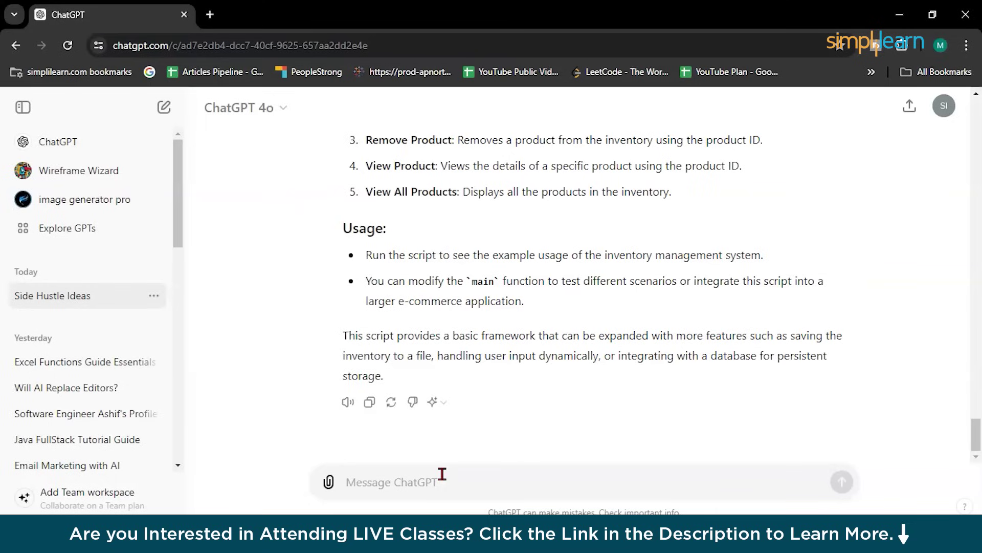
Send 'write a marketing plan to promote an inventory management software for small e-commerce businesses'
text(wirte)
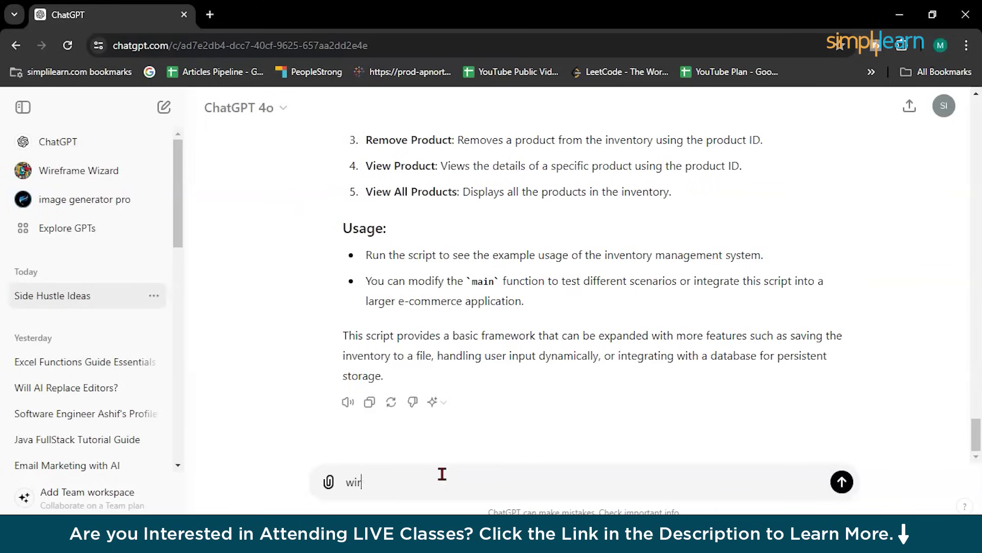
key(BackSpace)
key(BackSpace)
key(BackSpace)
key(BackSpace)
text(rite a marketing plan to promote)
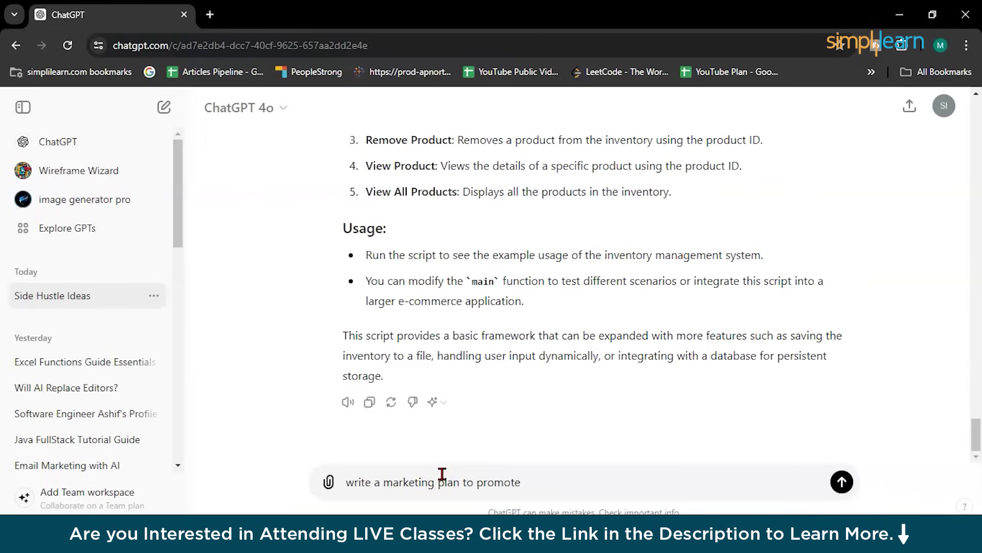
text( an inventory manag)
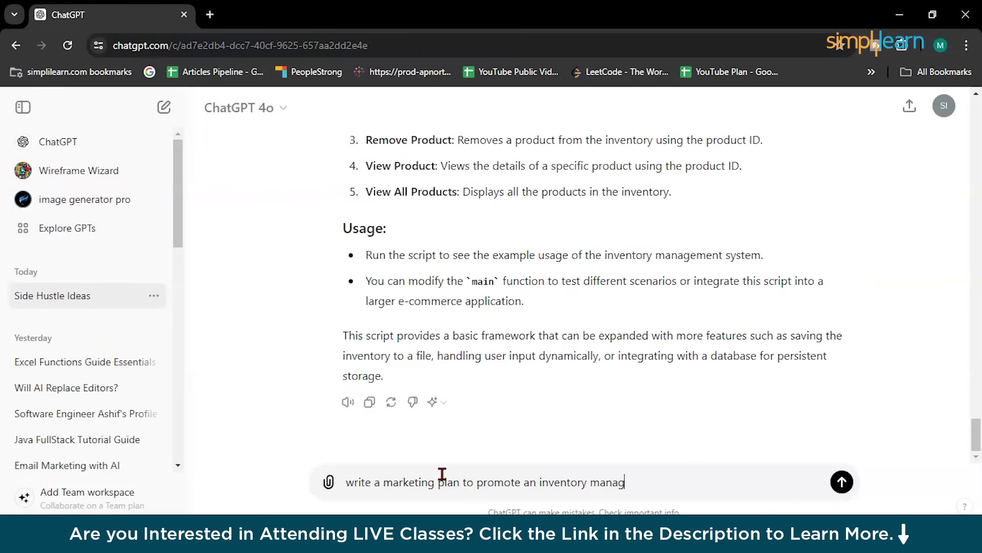
text(emnet software )
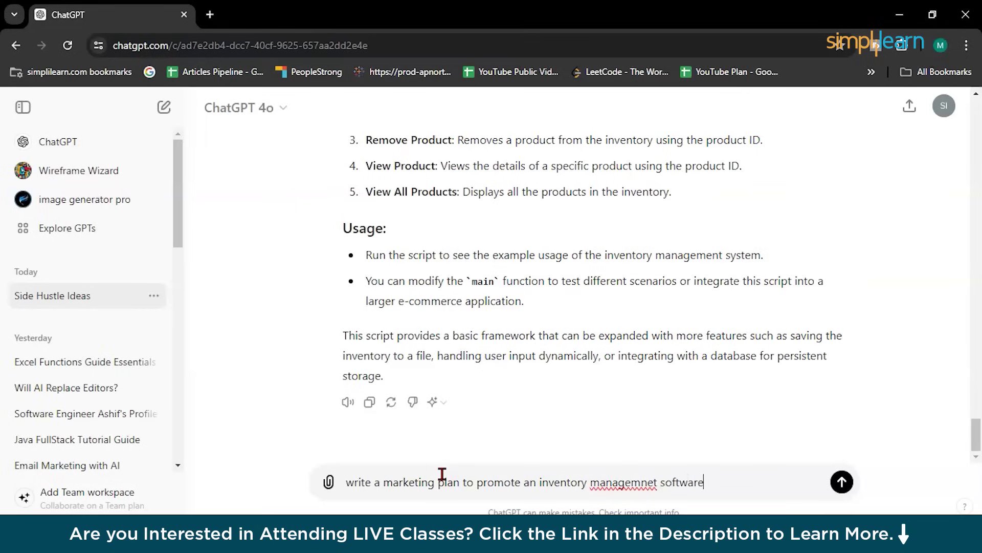
text(fopr sma)
key(BackSpace)
key(BackSpace)
key(BackSpace)
key(BackSpace)
key(BackSpace)
key(BackSpace)
text(or sma)
key(BackSpace)
key(BackSpace)
text(mall e-commerce)
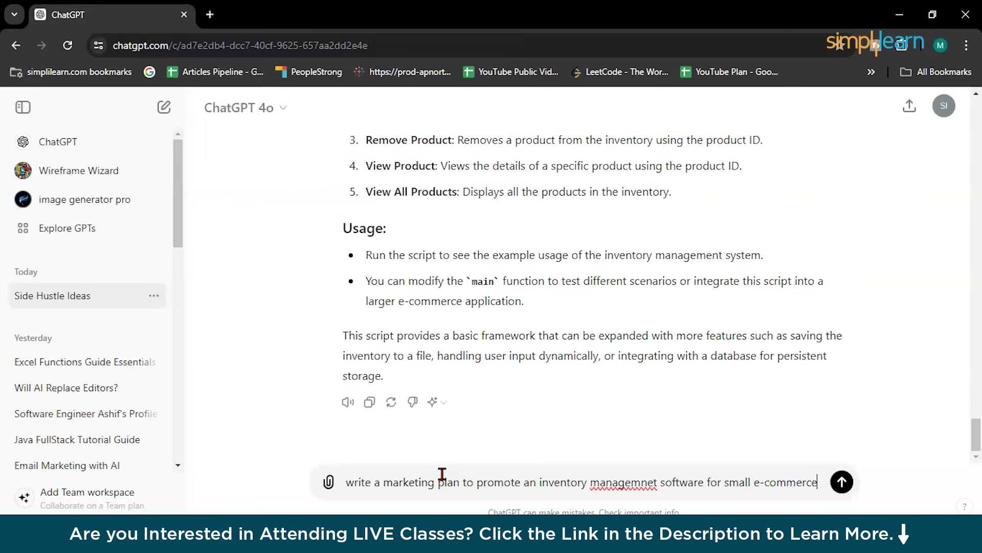
text( busi)
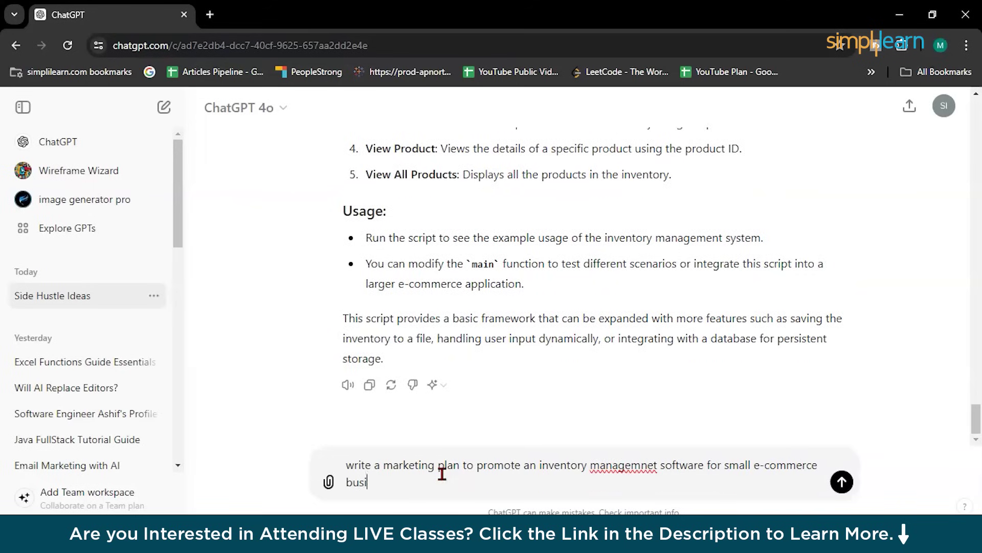
text(nessess)
key(Return)
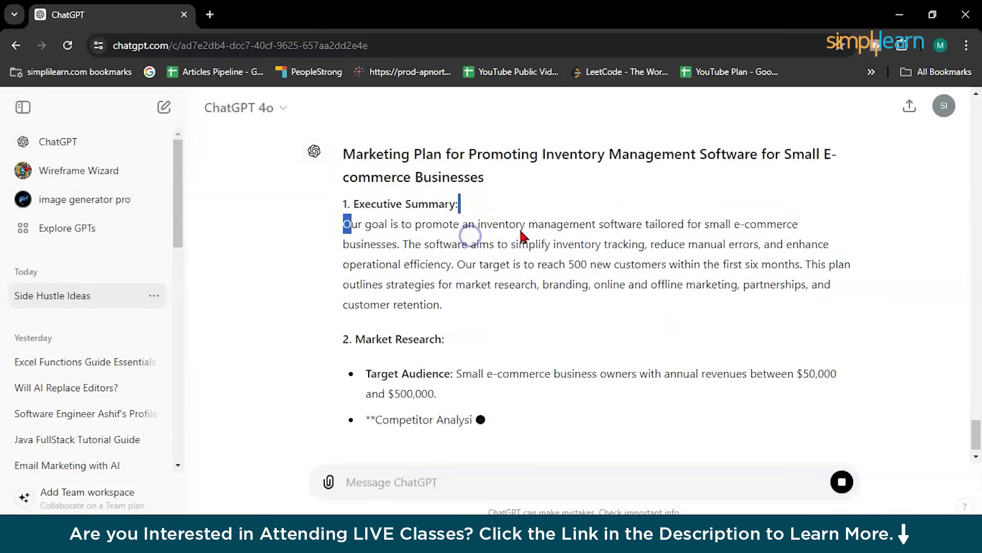
Highlight the Market Research heading in the streaming marketing plan
scroll(537, 231, up, 3)
scroll(614, 215, down, 2)
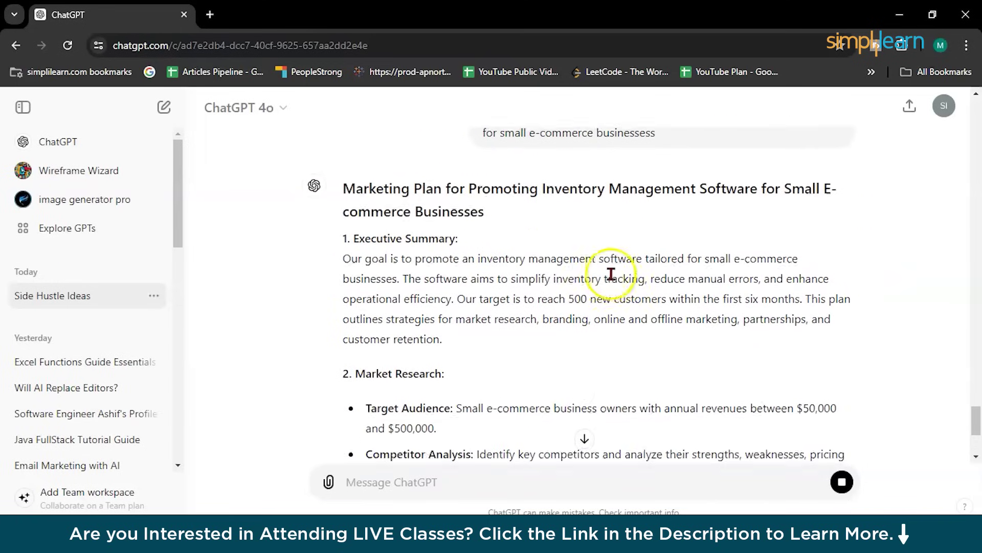
scroll(500, 314, down, 2)
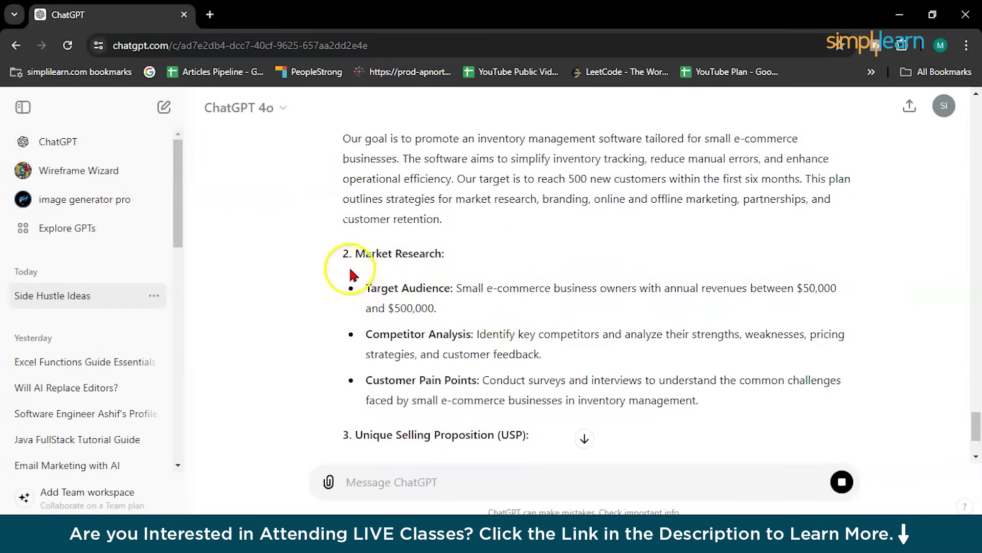
drag(357, 256, 468, 259)
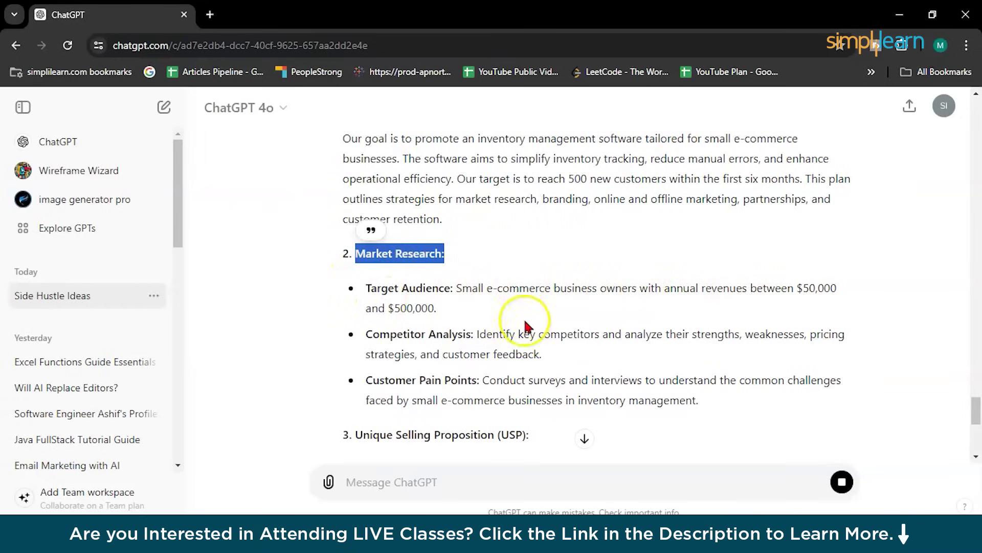
Scroll through the completed plan to its 10. Timeline section and closing summary
scroll(430, 328, down, 1)
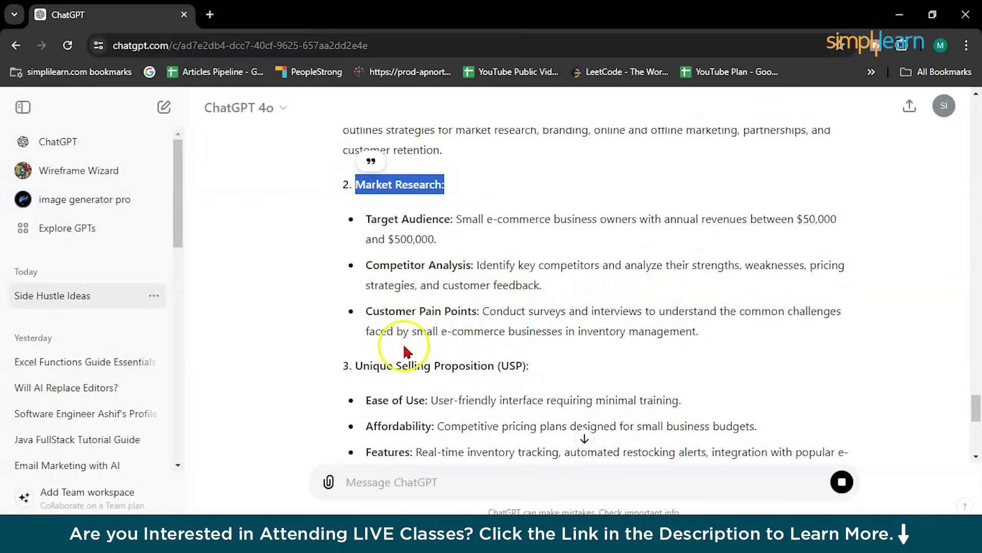
scroll(406, 344, down, 2)
scroll(430, 302, down, 5)
scroll(430, 303, up, 6)
scroll(428, 300, up, 2)
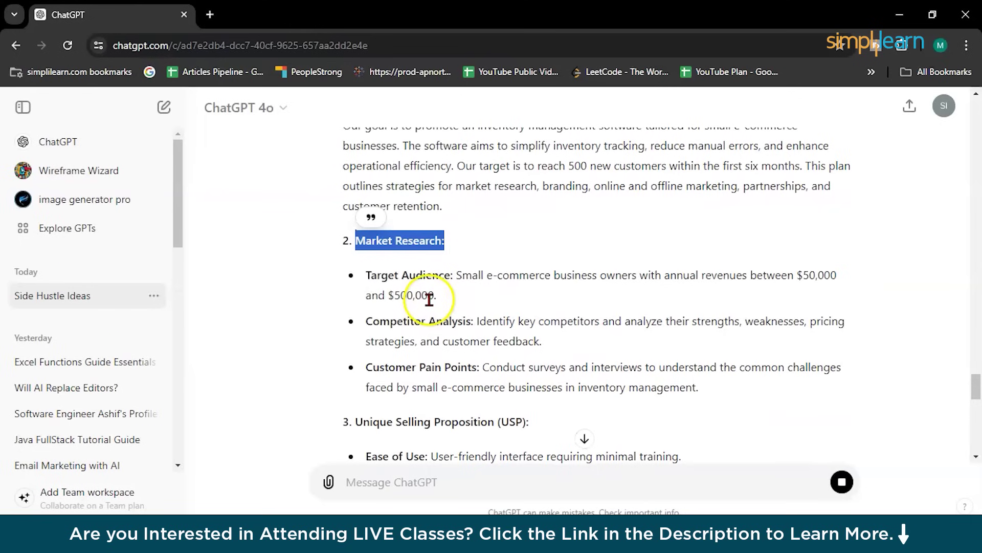
scroll(428, 300, up, 2)
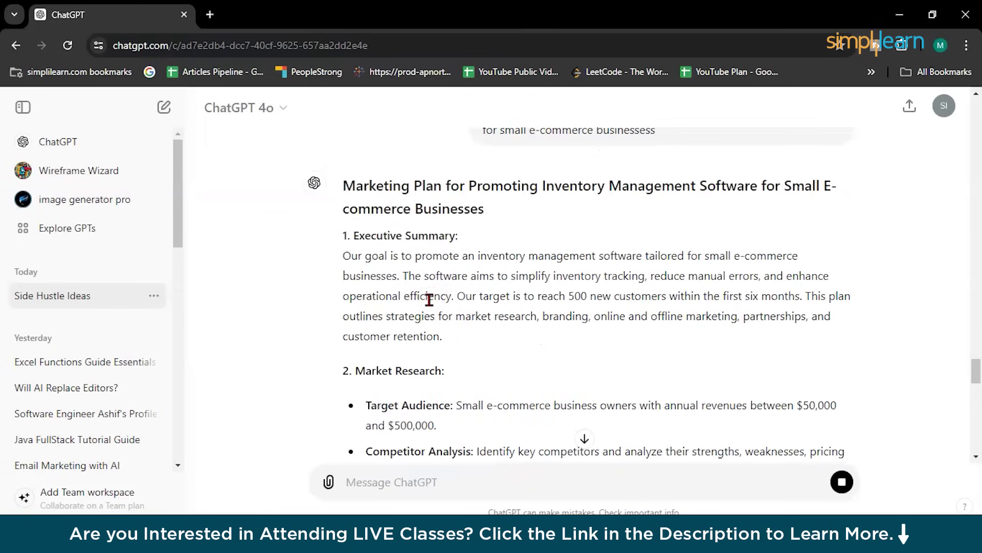
scroll(430, 302, down, 4)
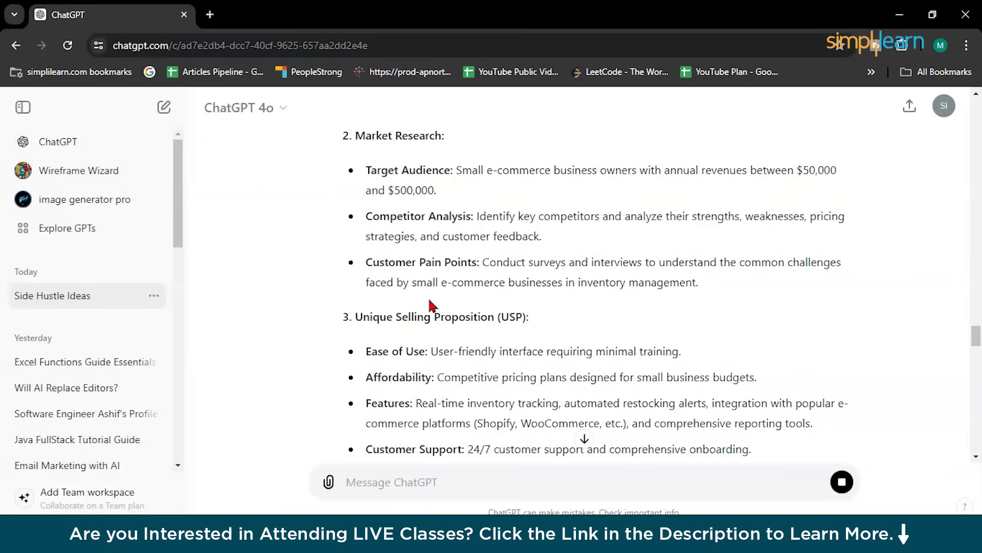
scroll(429, 306, down, 3)
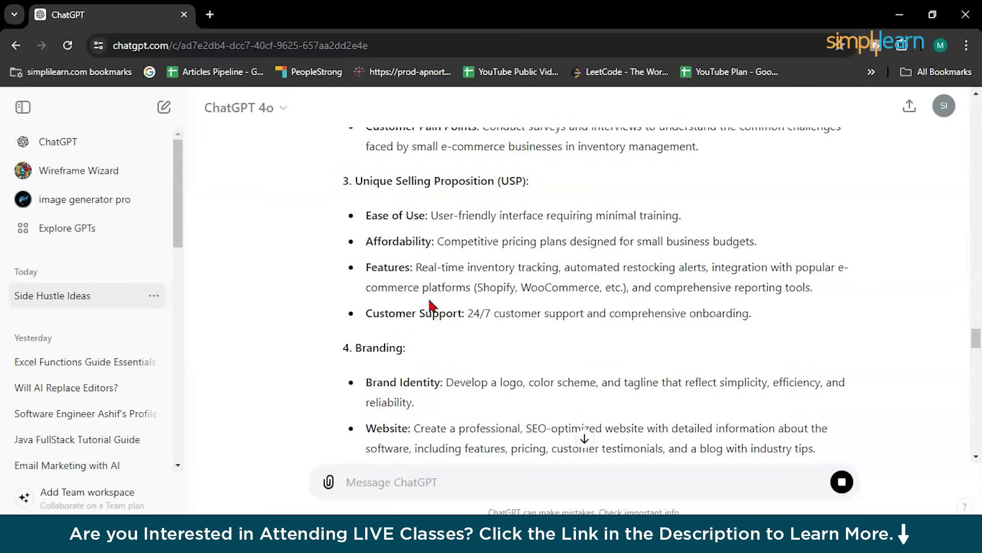
scroll(430, 306, down, 15)
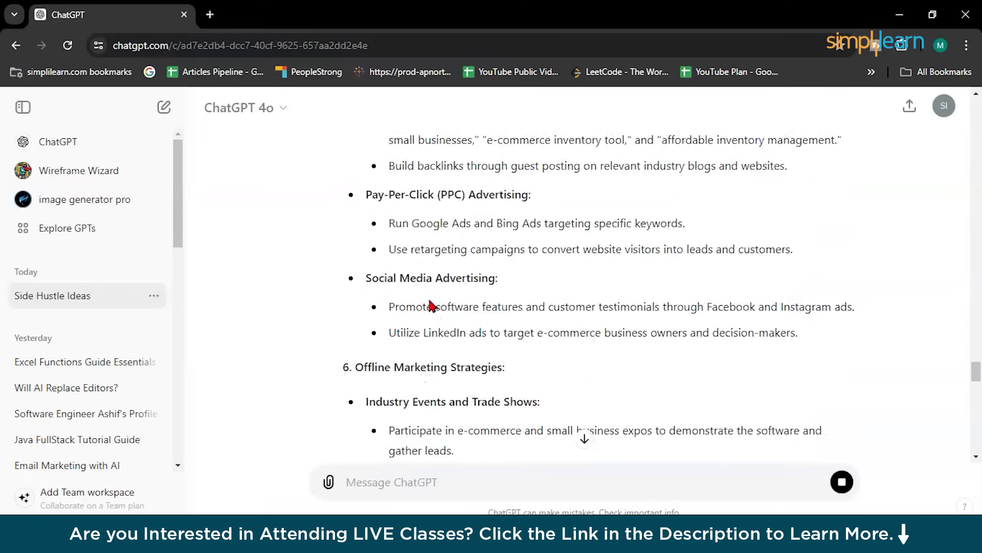
scroll(410, 369, down, 10)
click(385, 481)
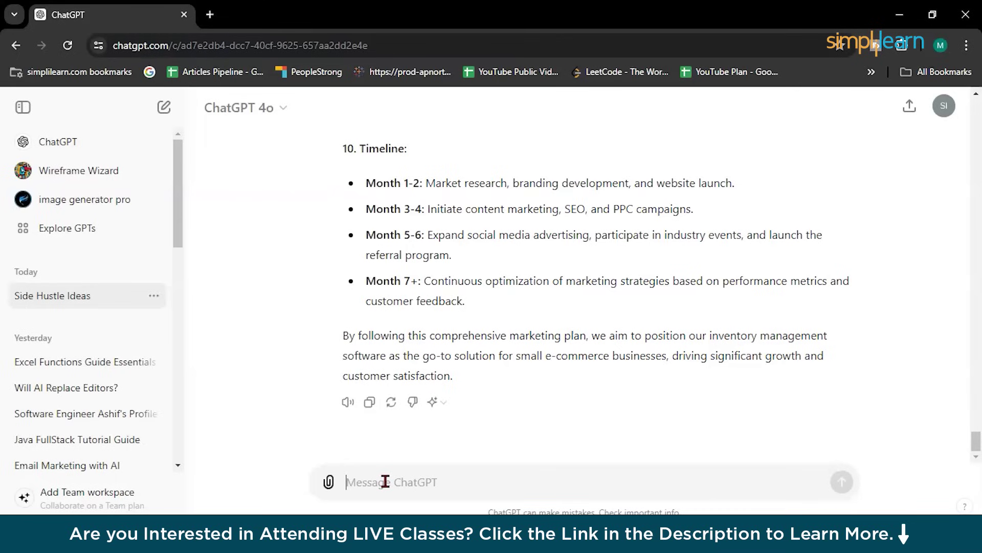
As a digital marketer, ask for a compelling email promoting new project management software
click(385, 482)
text(i)
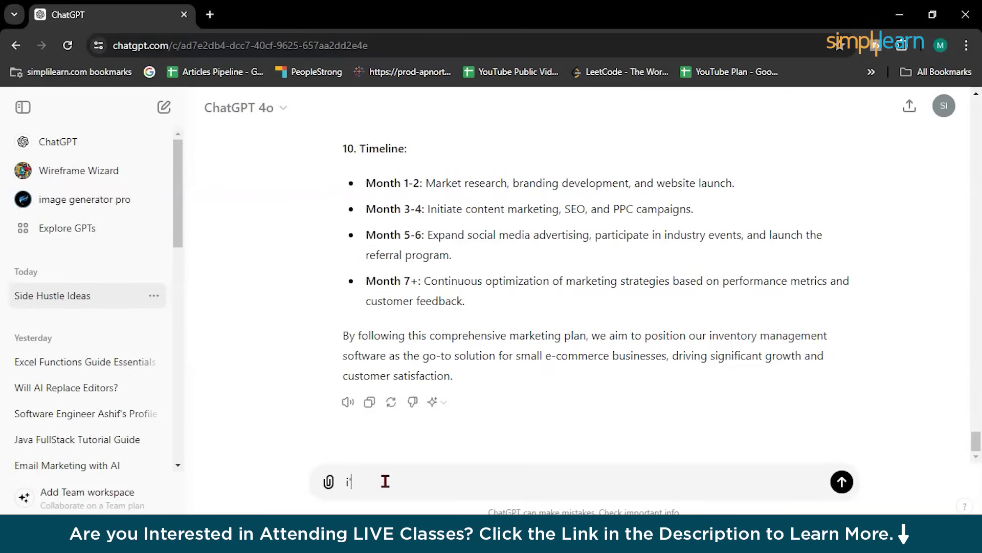
text('m a digita)
text(l market)
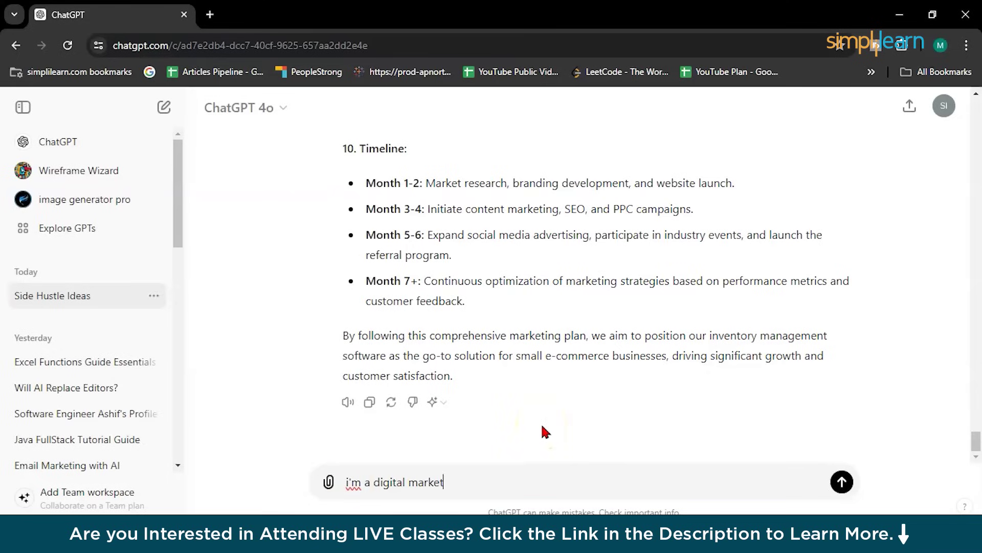
text(er looking to promote a new project mana)
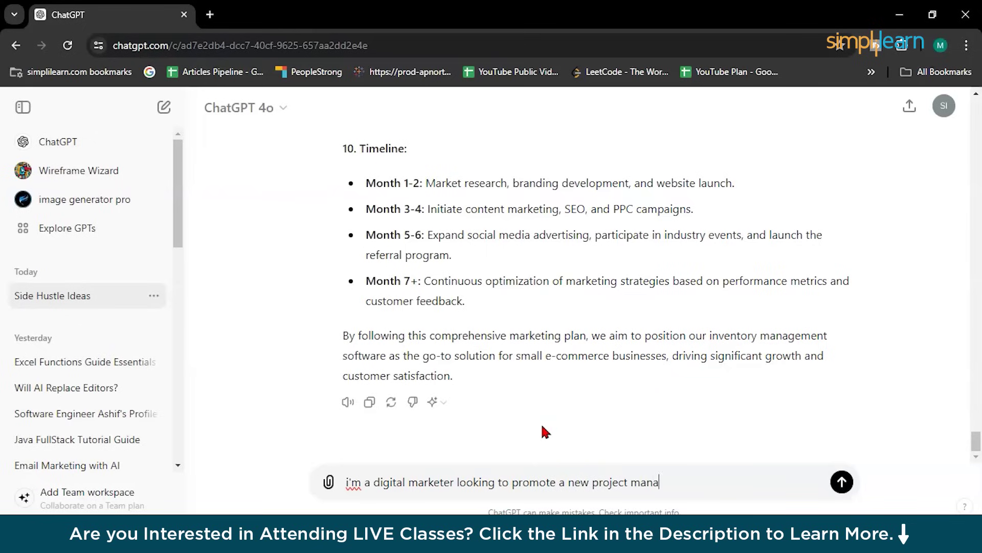
text(gement software)
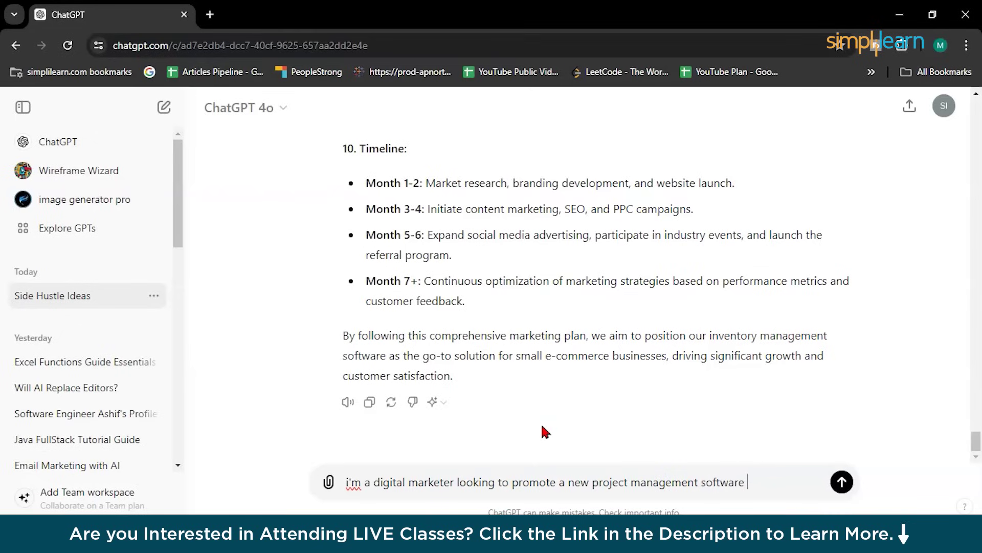
text(. can you write a compell)
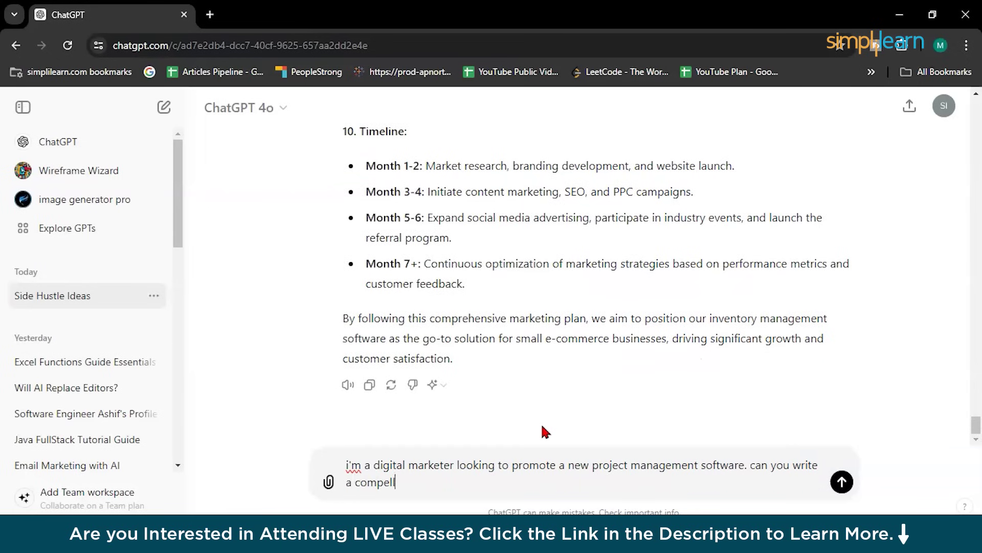
text(ing email that will attract)
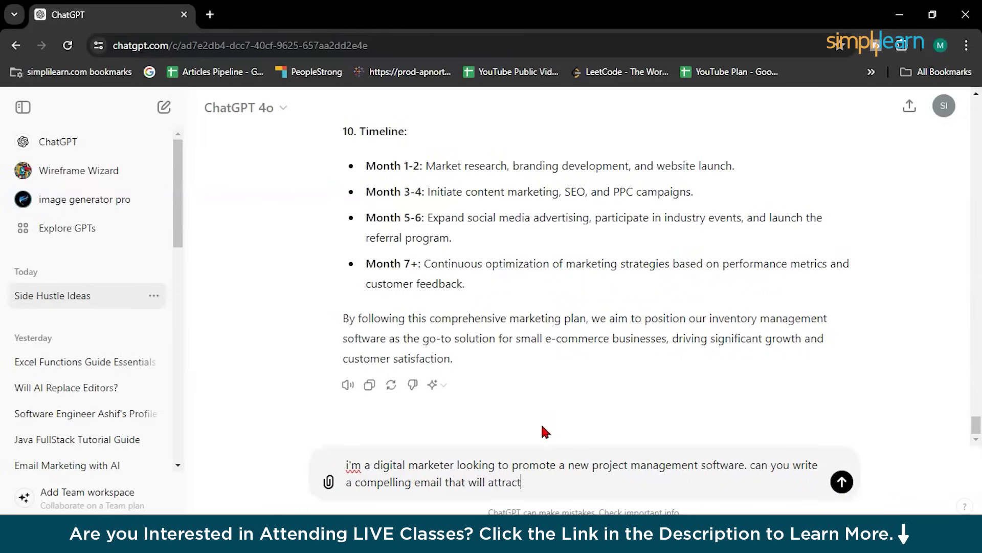
text( potentia)
text(k)
text(customers a)
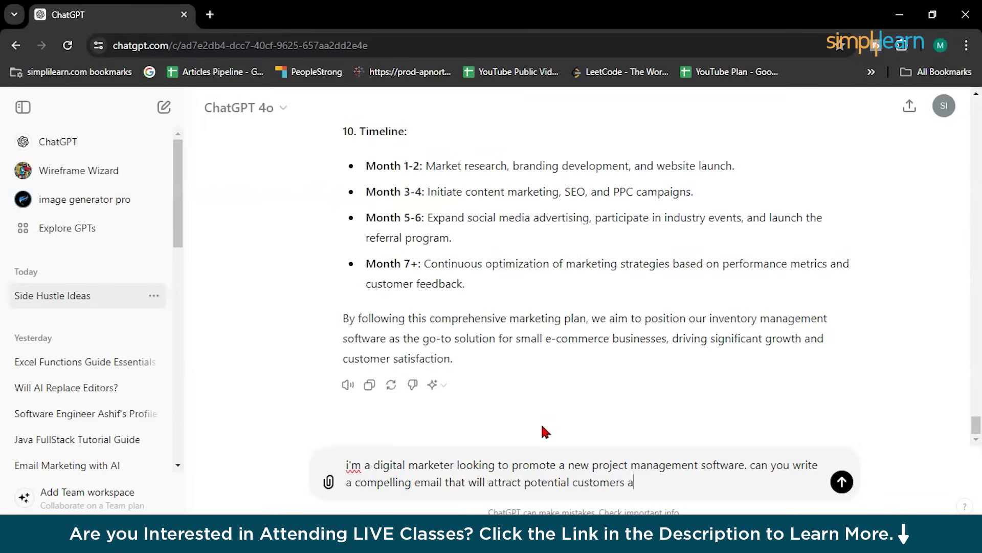
text(nf)
text(d persu)
text(ade)
text( them t)
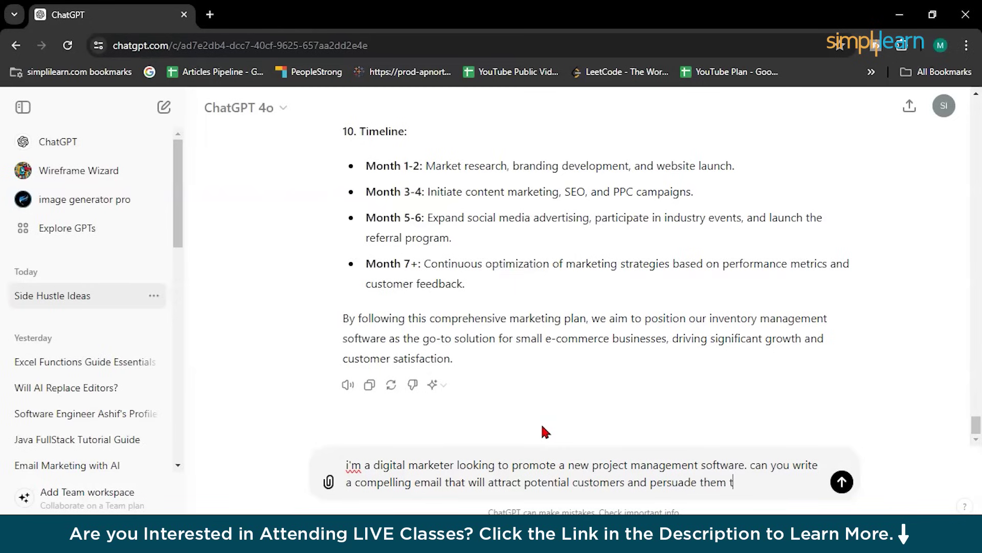
text(o make a purchase?)
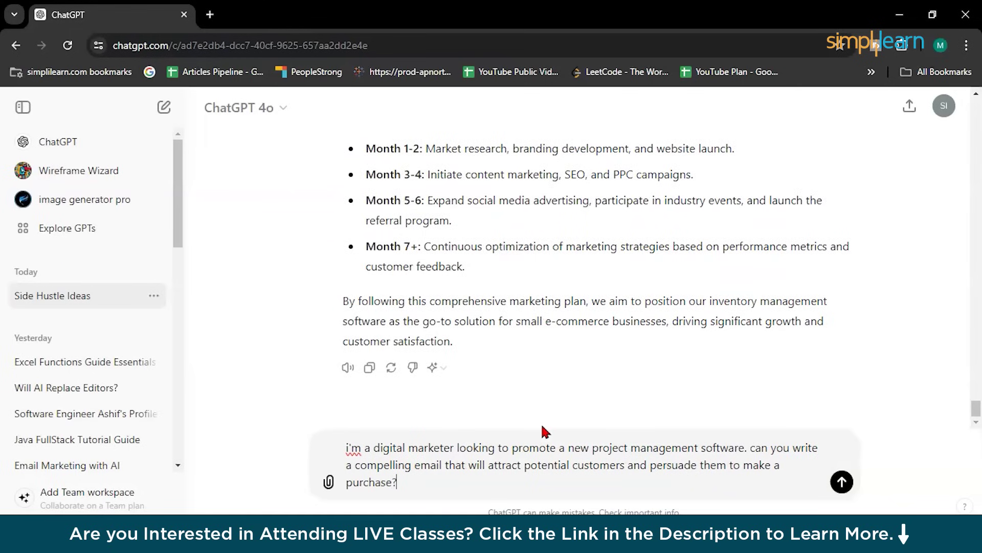
key(Return)
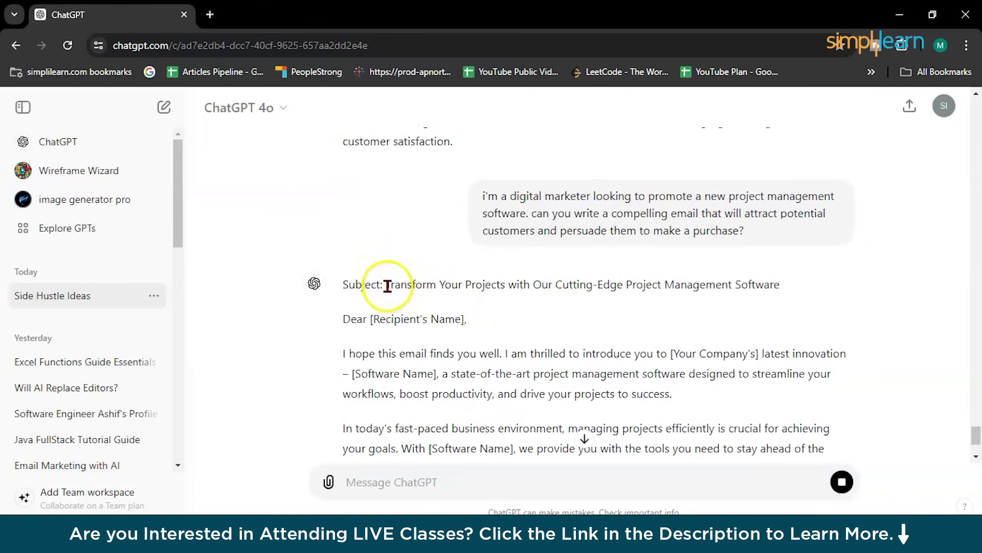
drag(387, 285, 794, 285)
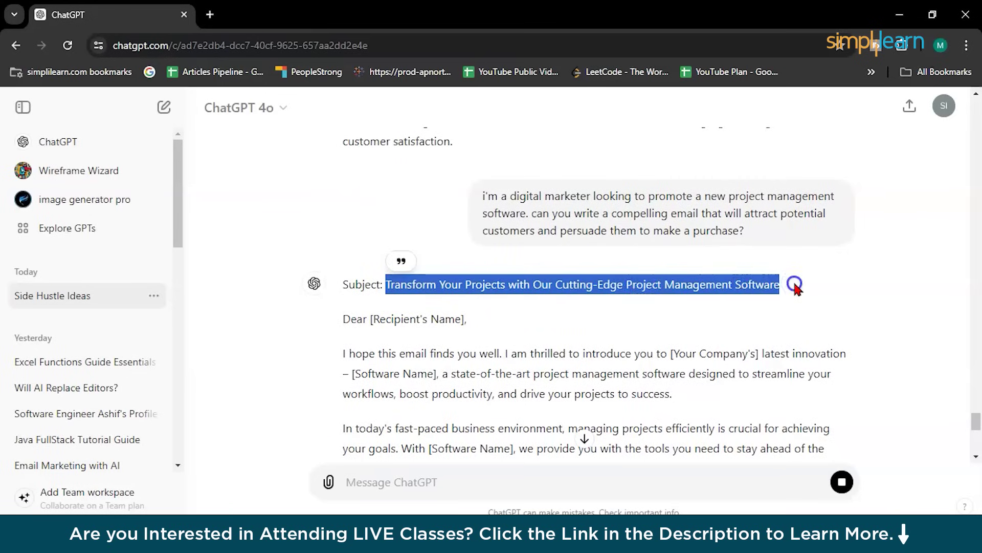
click(794, 287)
scroll(479, 305, down, 1)
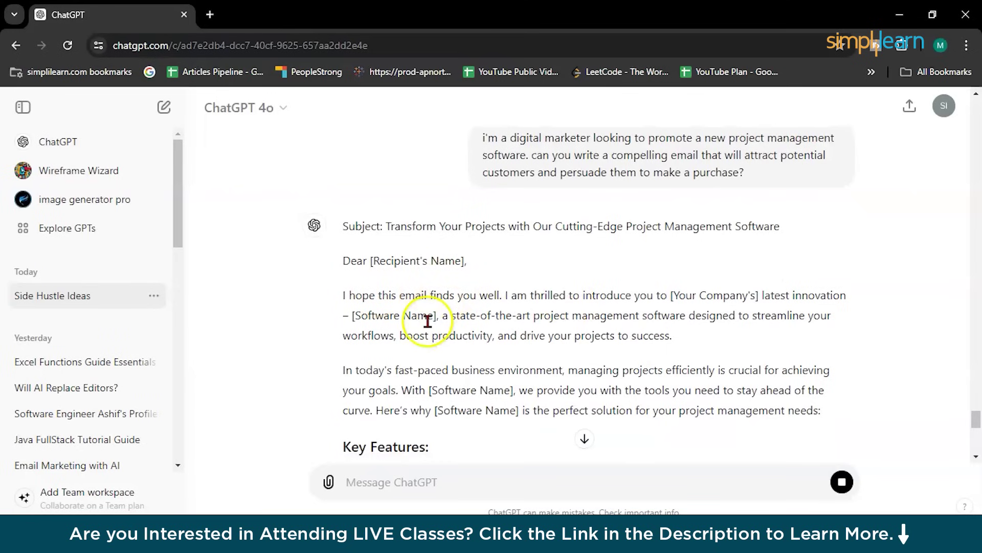
scroll(427, 321, down, 1)
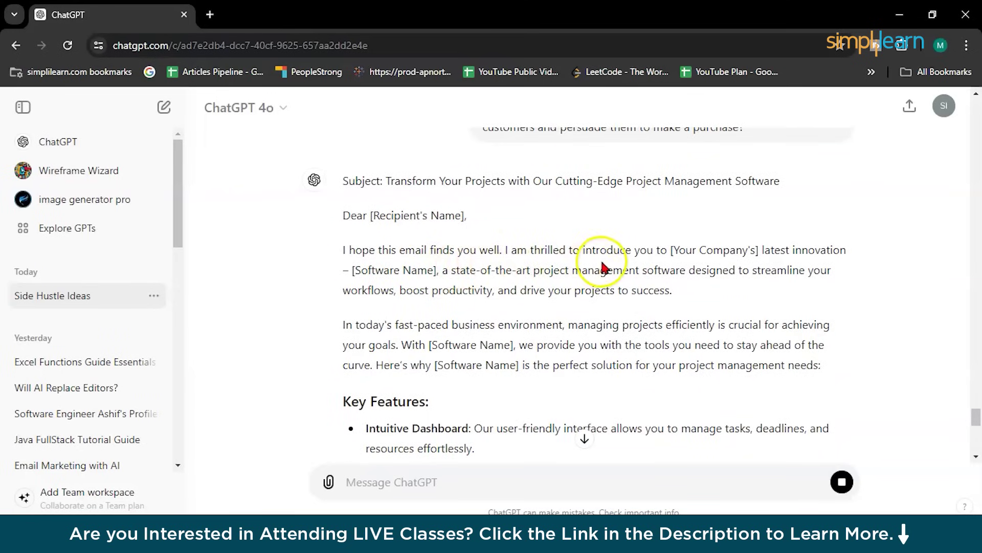
scroll(603, 266, down, 7)
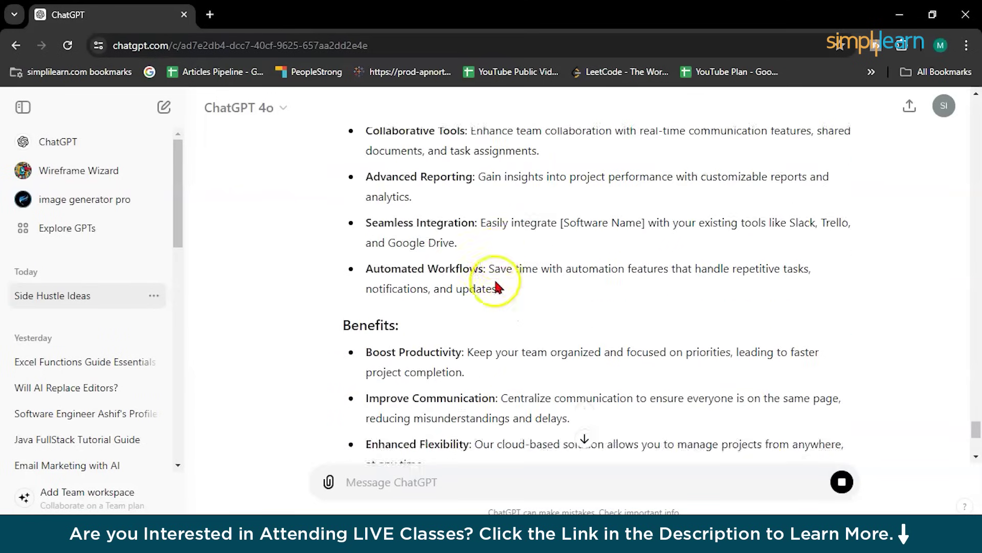
scroll(496, 280, down, 6)
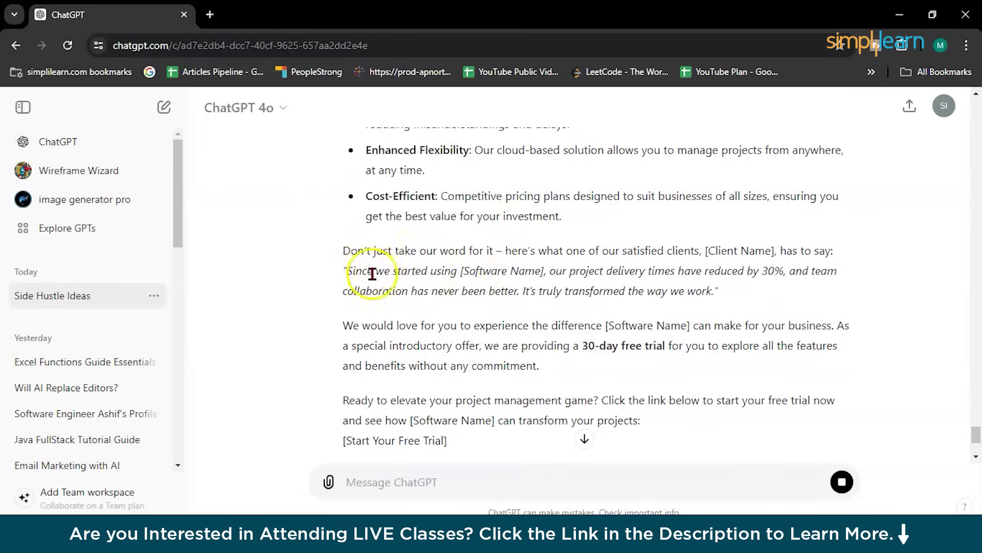
drag(344, 250, 685, 253)
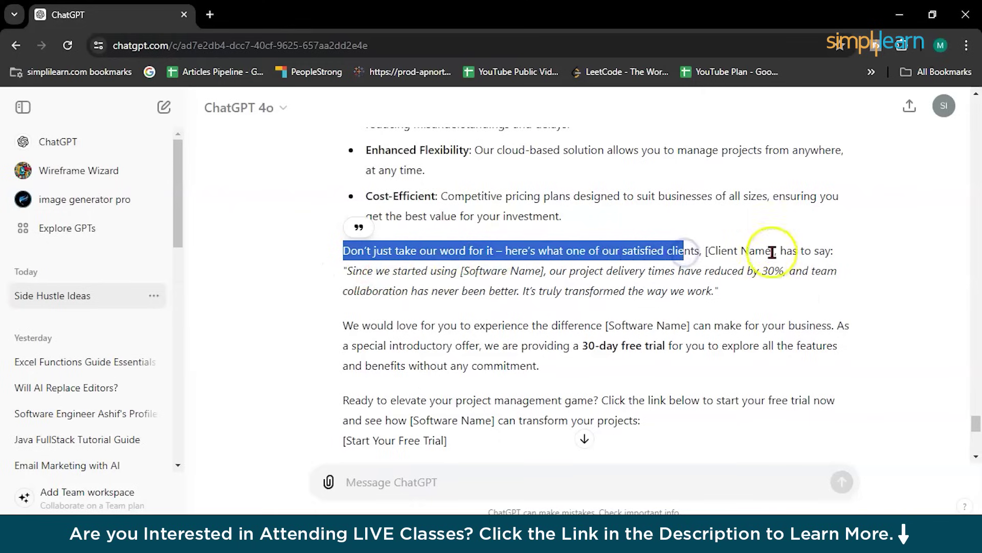
drag(737, 292, 335, 272)
scroll(335, 272, down, 9)
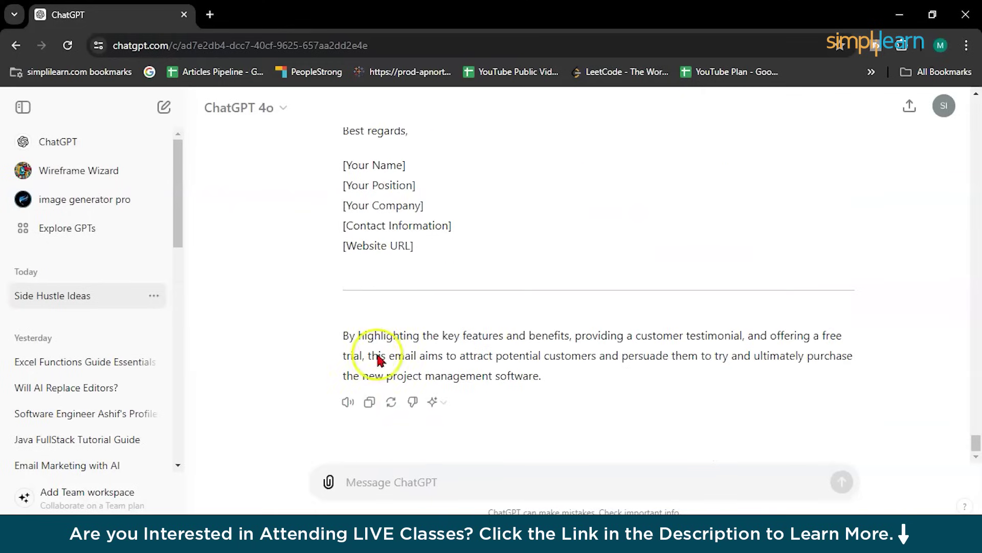
click(401, 468)
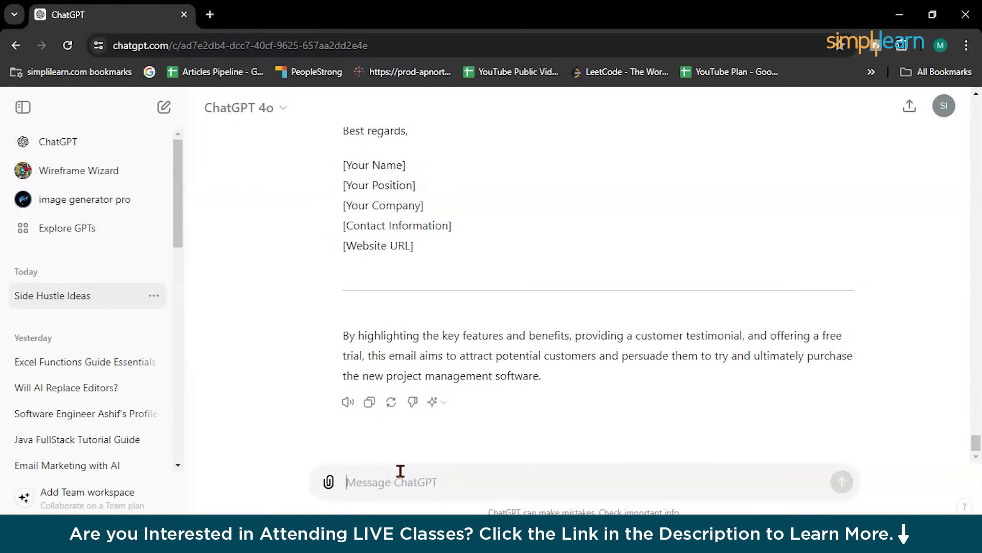
scroll(661, 252, up, 13)
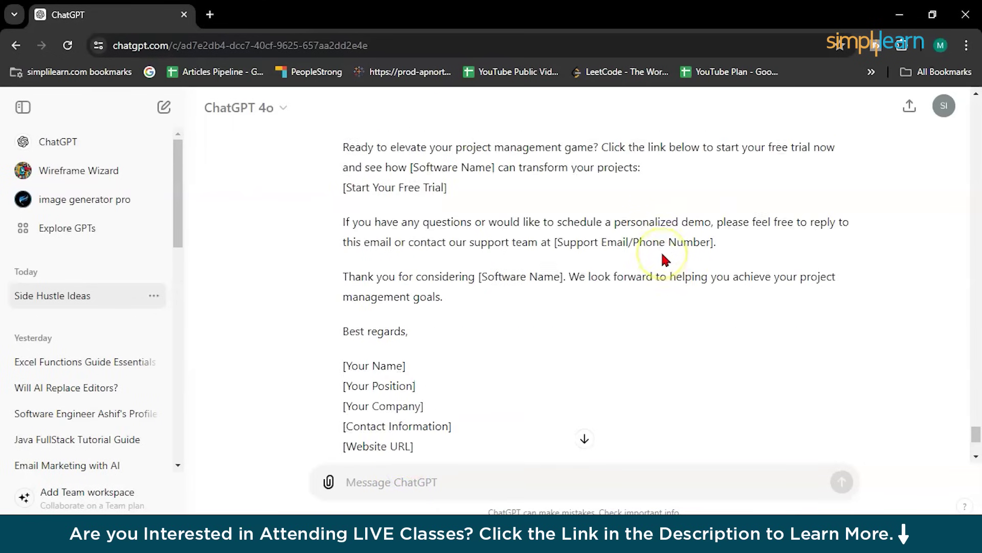
scroll(662, 253, up, 6)
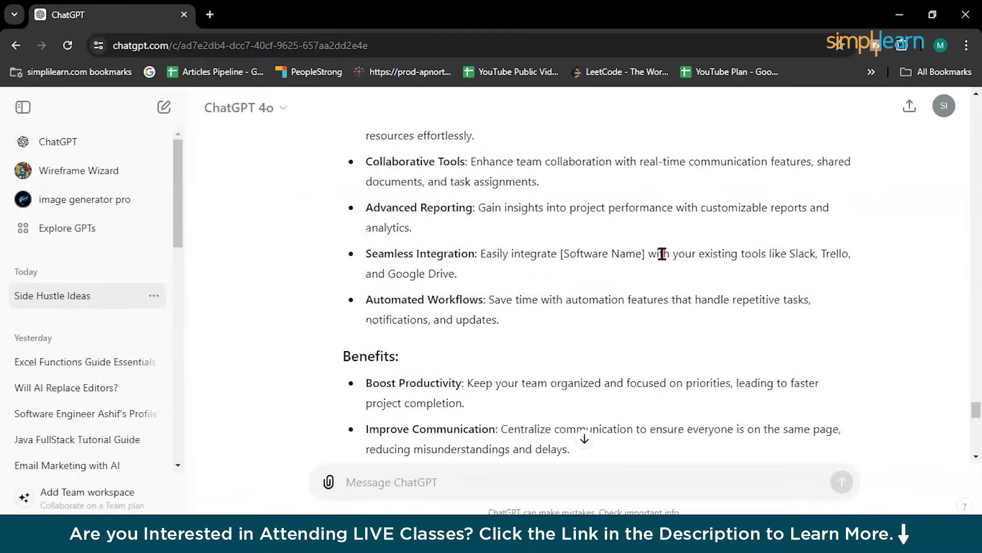
scroll(662, 253, down, 11)
scroll(662, 254, down, 6)
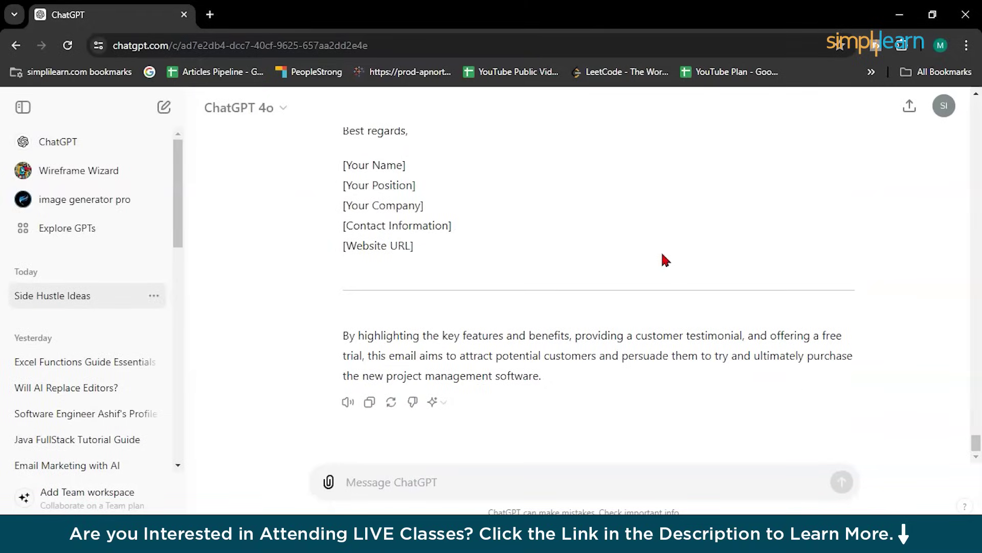
Send 'i want something different', stop generation, and review the new testimonial-ending email
text(i want some)
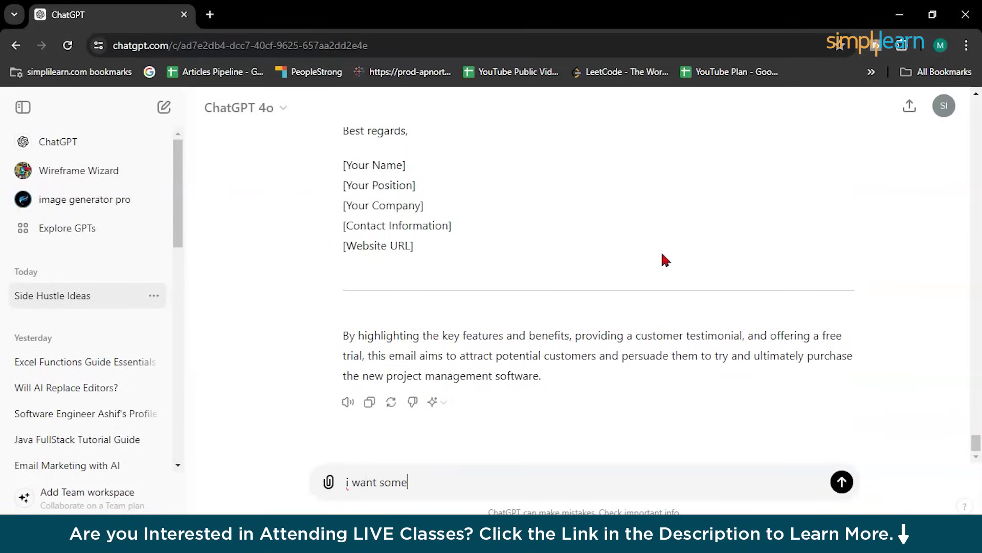
text(thing different)
key(Return)
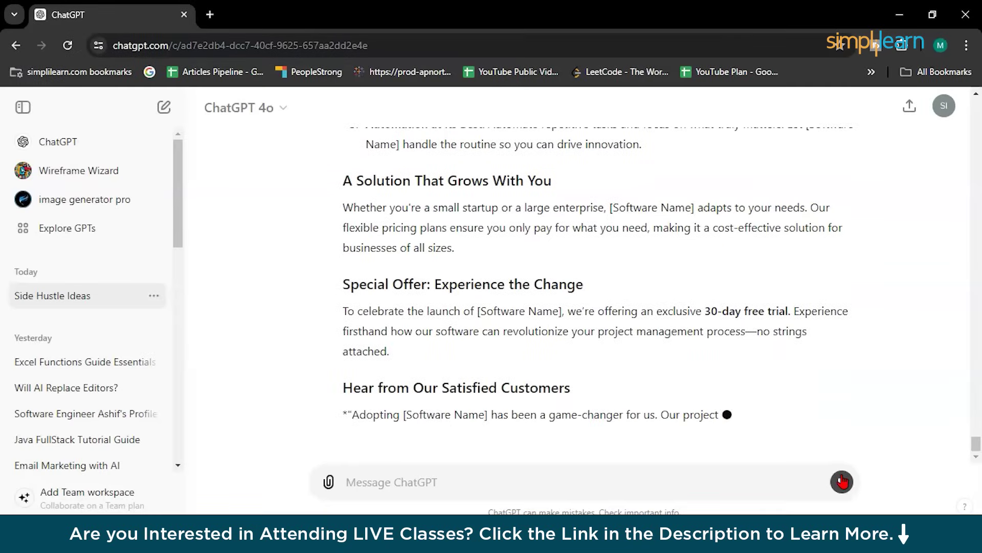
click(843, 476)
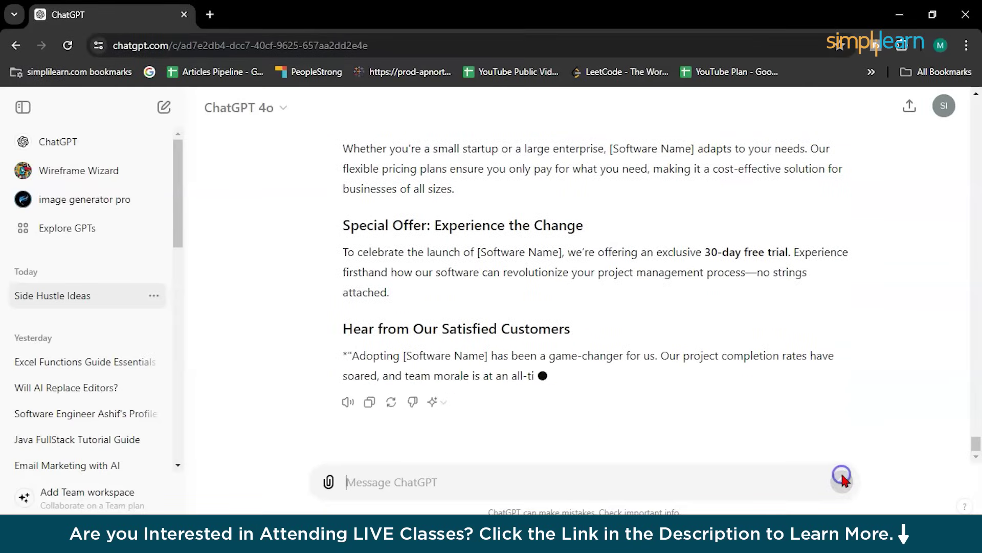
scroll(838, 410, up, 15)
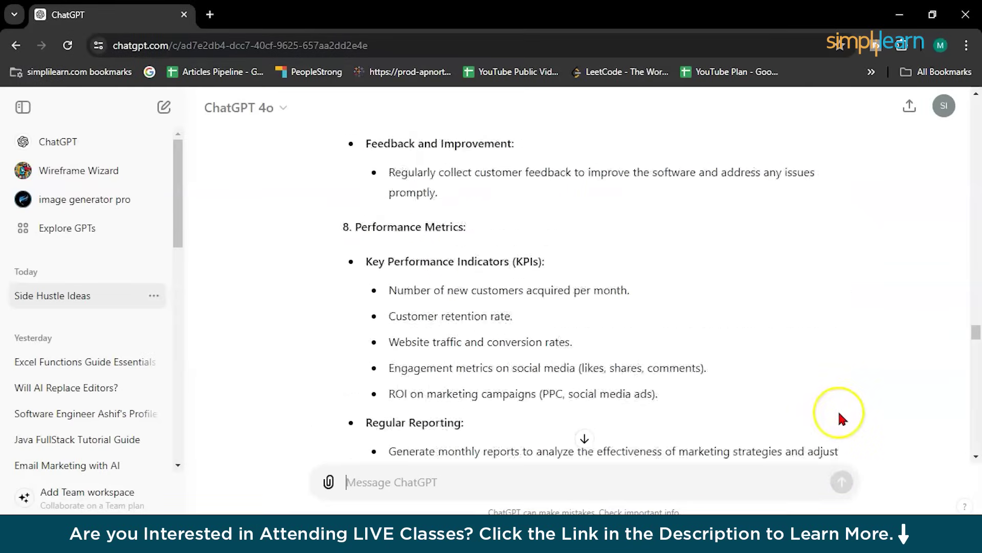
scroll(838, 410, up, 8)
scroll(838, 410, down, 20)
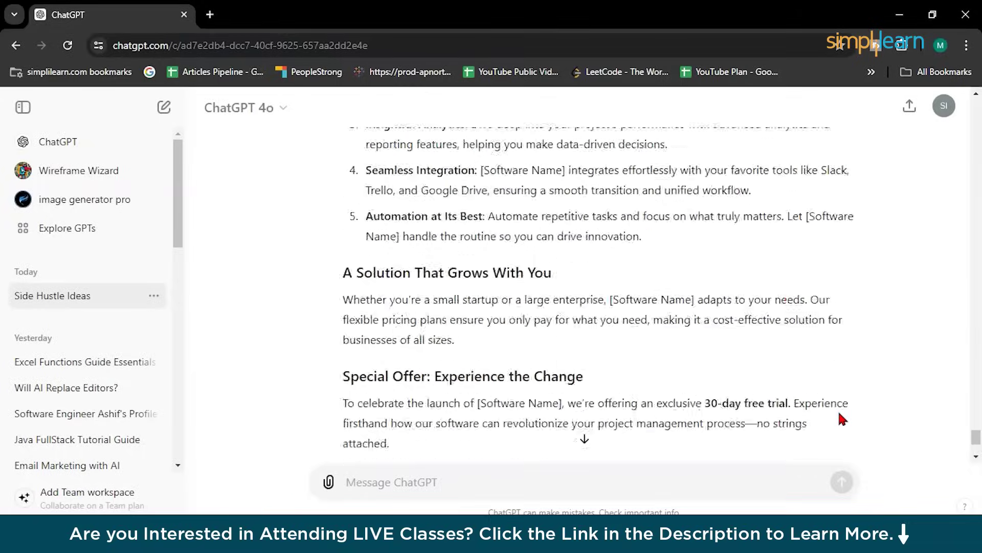
scroll(839, 413, down, 2)
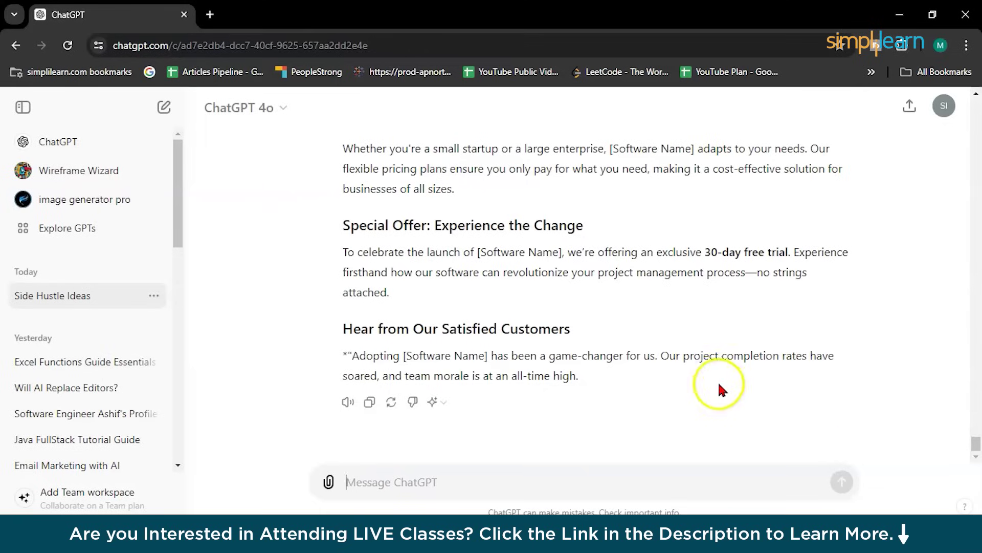
Ask ChatGPT to write an optimized blog post on the US economy
text(write)
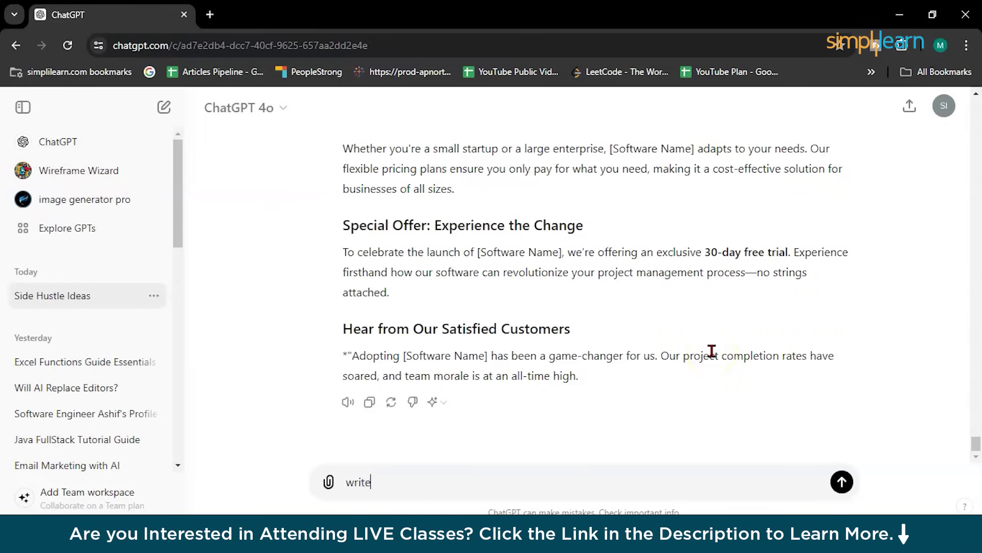
text( a bloh)
key(BackSpace)
text(g post in the US)
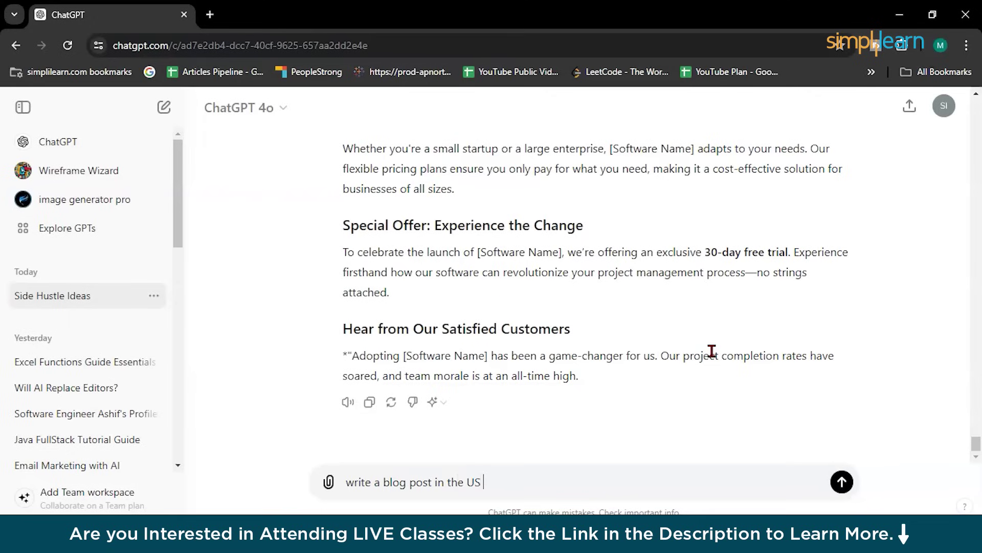
text( economy, and optim)
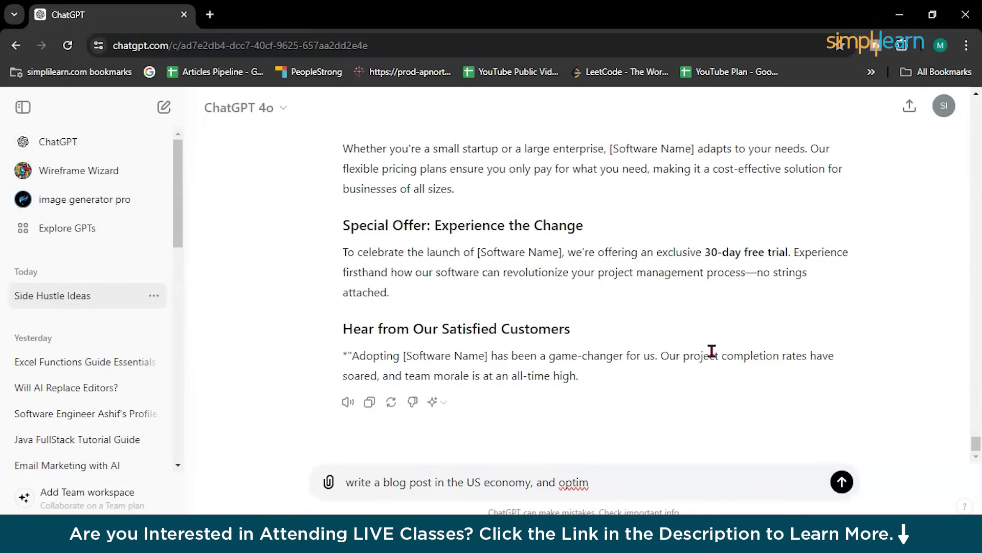
text(ixize it)
key(Return)
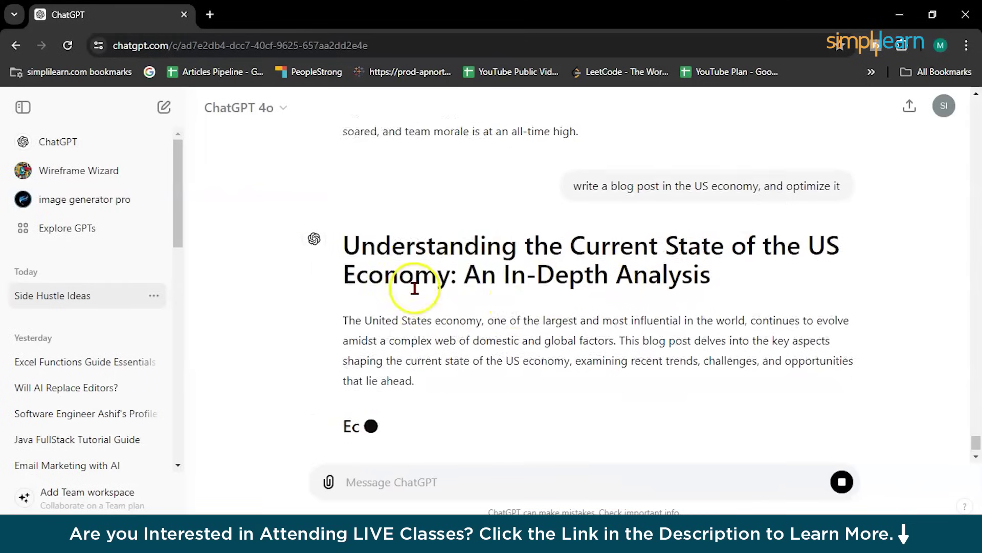
Stop the US economy blog post once it reaches the Technological Innovation and Productivity section
scroll(740, 211, up, 1)
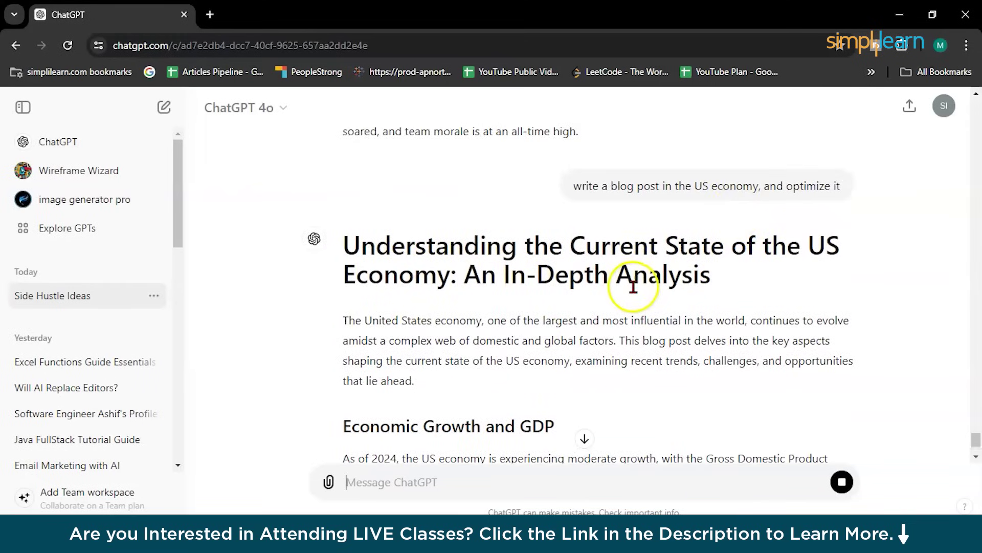
scroll(635, 292, down, 4)
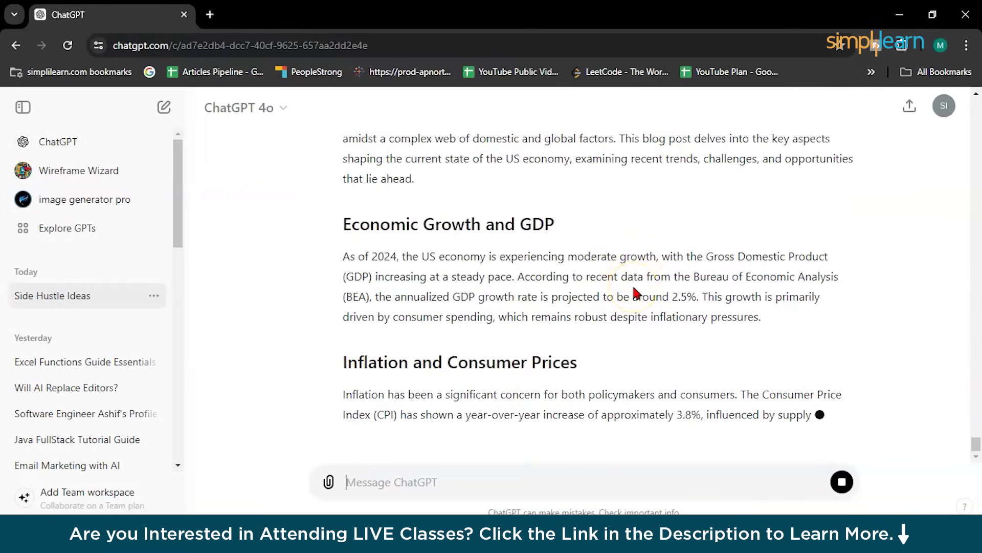
scroll(634, 286, up, 2)
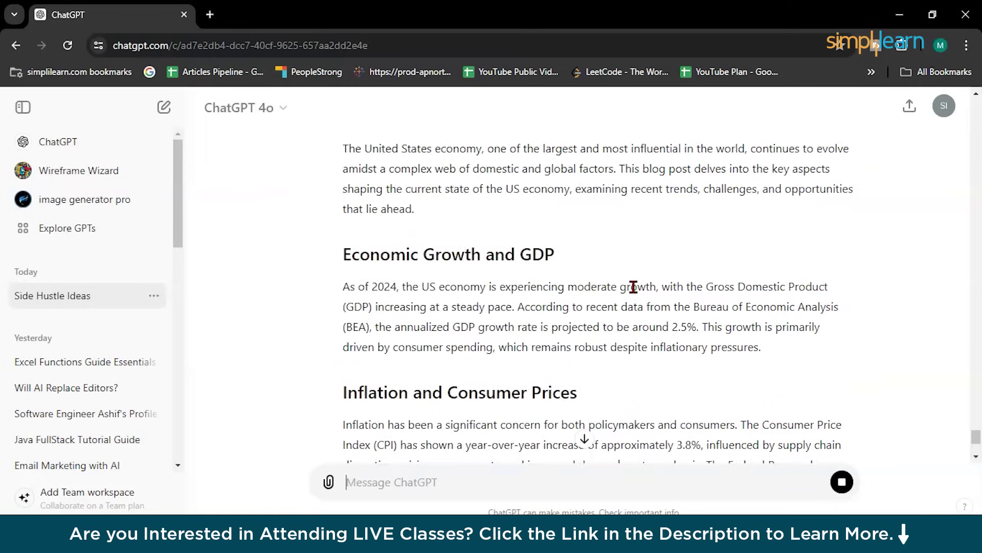
scroll(633, 286, down, 4)
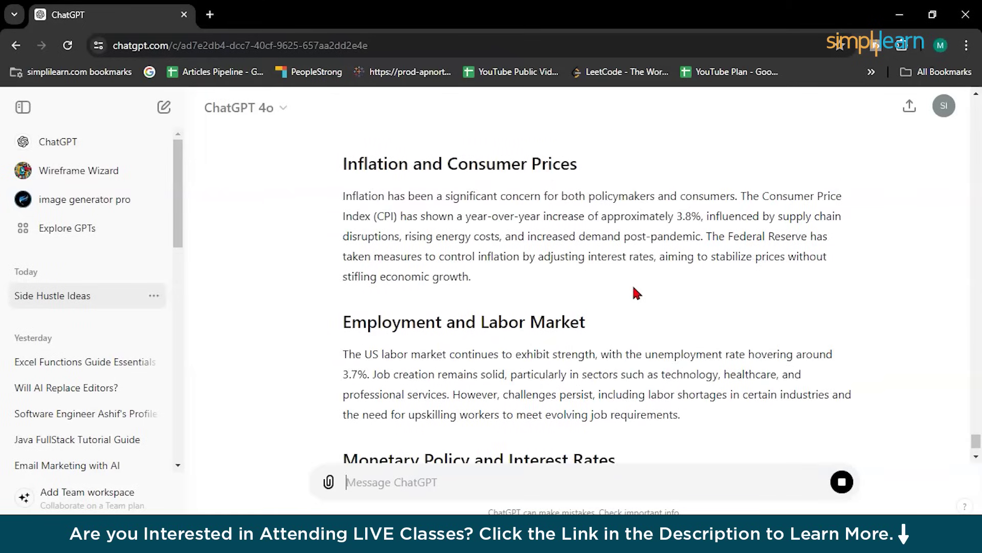
scroll(633, 286, down, 2)
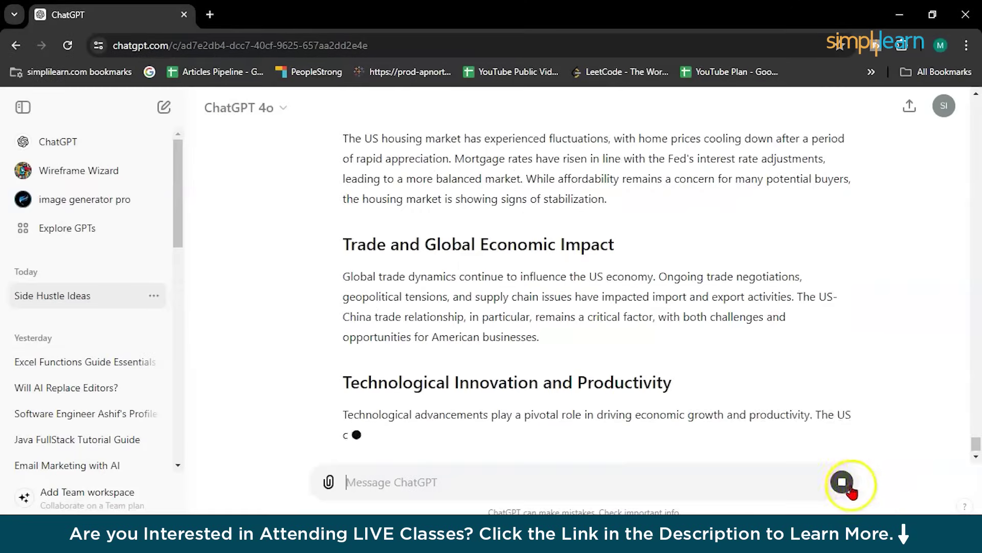
click(844, 484)
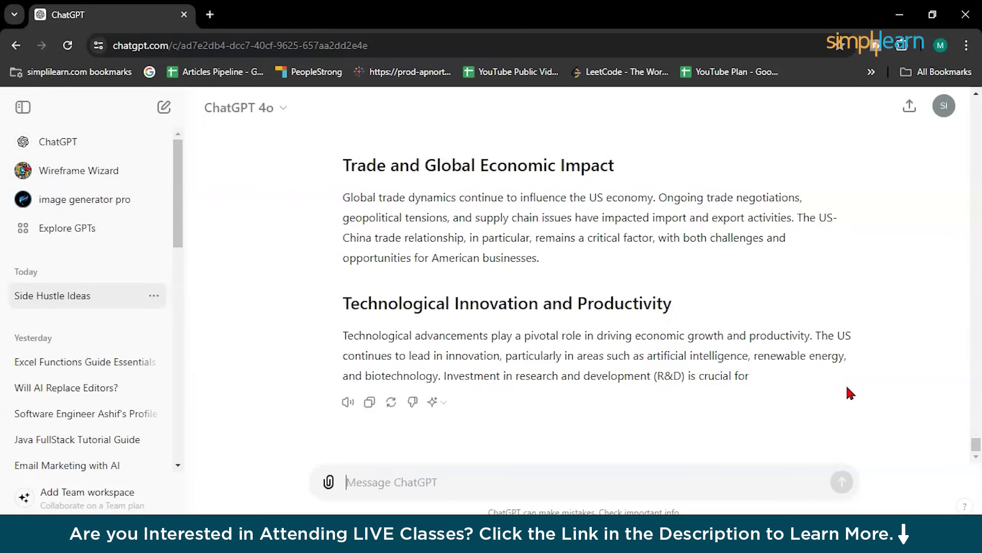
Write a question on the pros and cons of articles, audio content and video for affiliate marketing
text(what are the pros an)
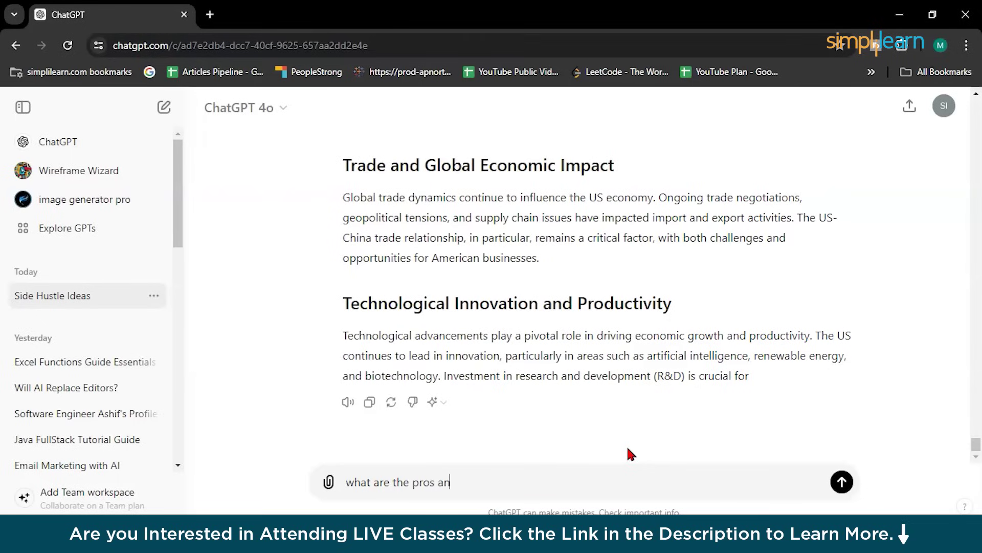
text(d cons of using )
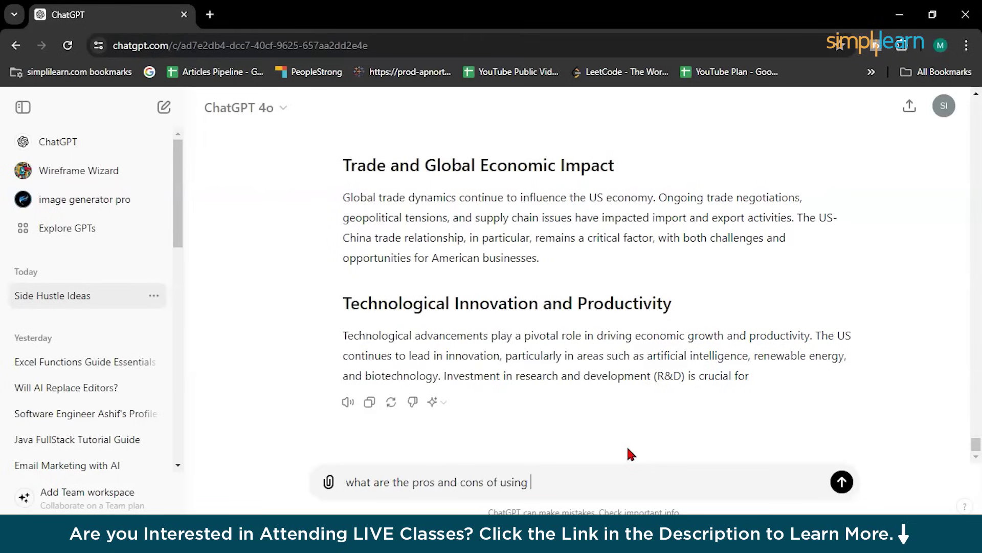
text(articles)
text(, sudio)
key(BackSpace)
key(BackSpace)
key(BackSpace)
key(BackSpace)
key(BackSpace)
text(du)
key(BackSpace)
key(BackSpace)
text(audio cpnten)
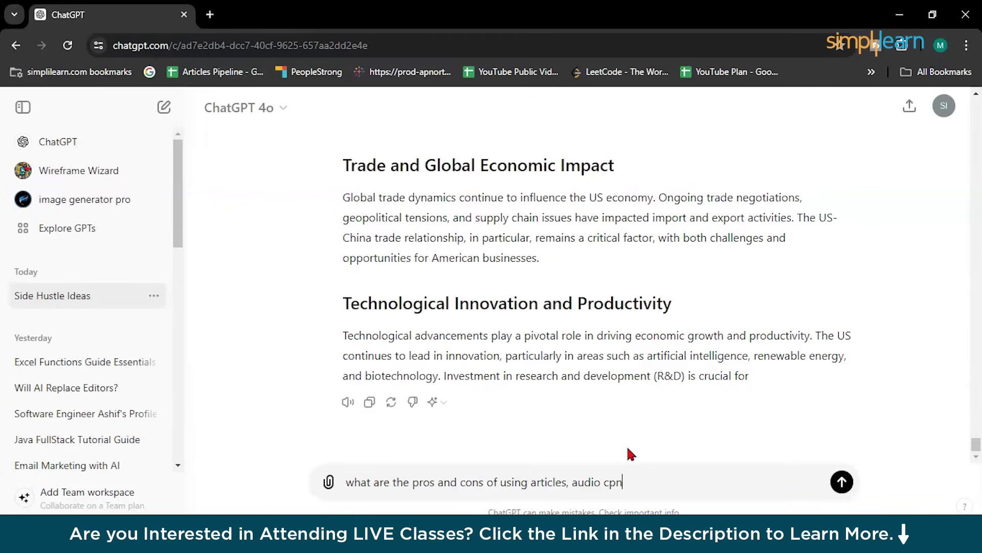
key(BackSpace)
key(BackSpace)
key(BackSpace)
key(BackSpace)
key(BackSpace)
text(ontent and video for affiliate)
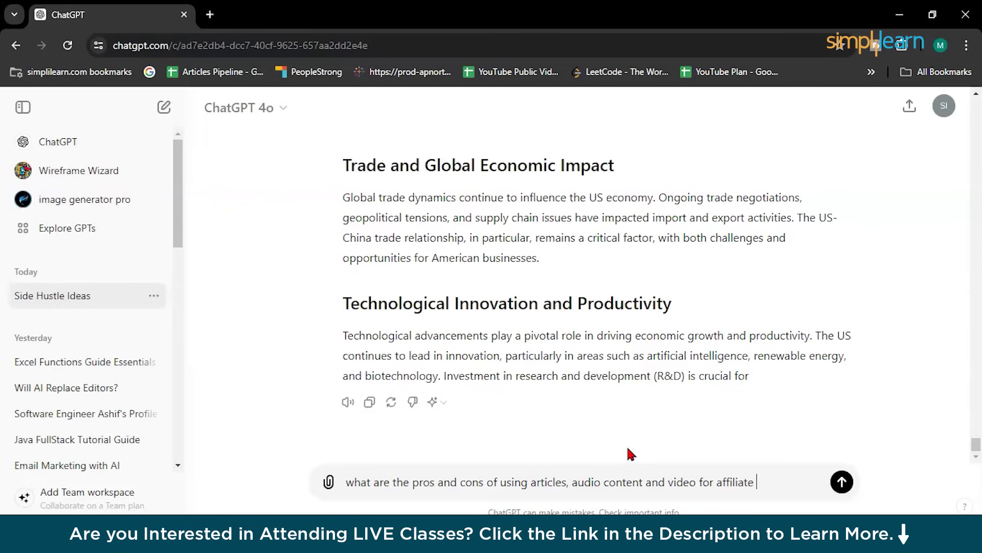
text( make)
key(BackSpace)
key(BackSpace)
text(rketing?)
Add a second line asking which medium is best for promoting tech products, and send it
key(shift+Return)
text(which me)
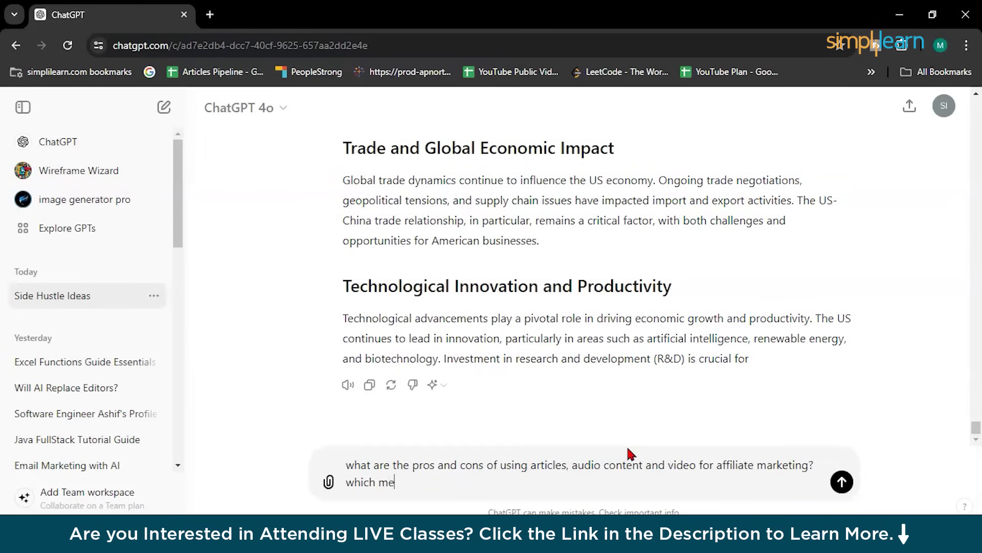
text(dium would be best for )
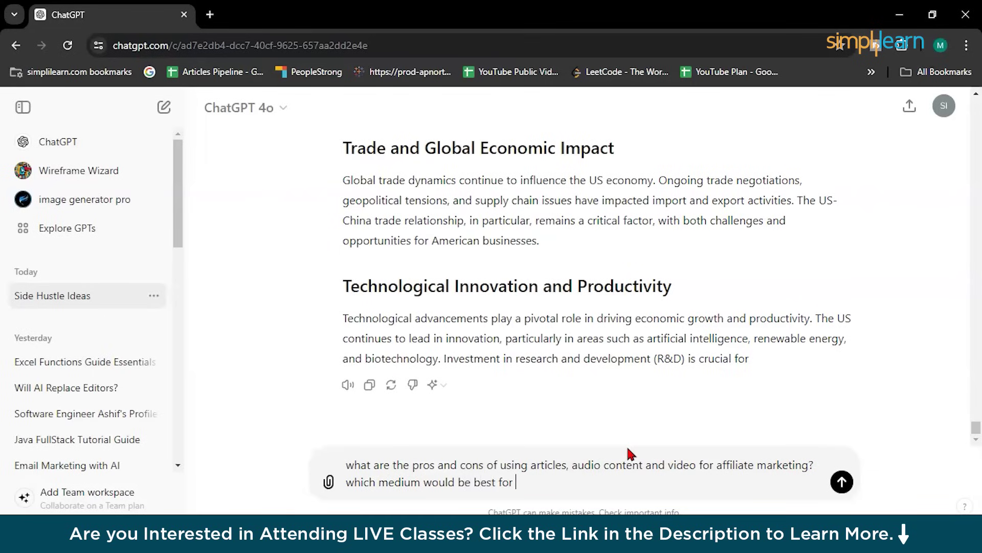
text(promoting tech products?)
key(Return)
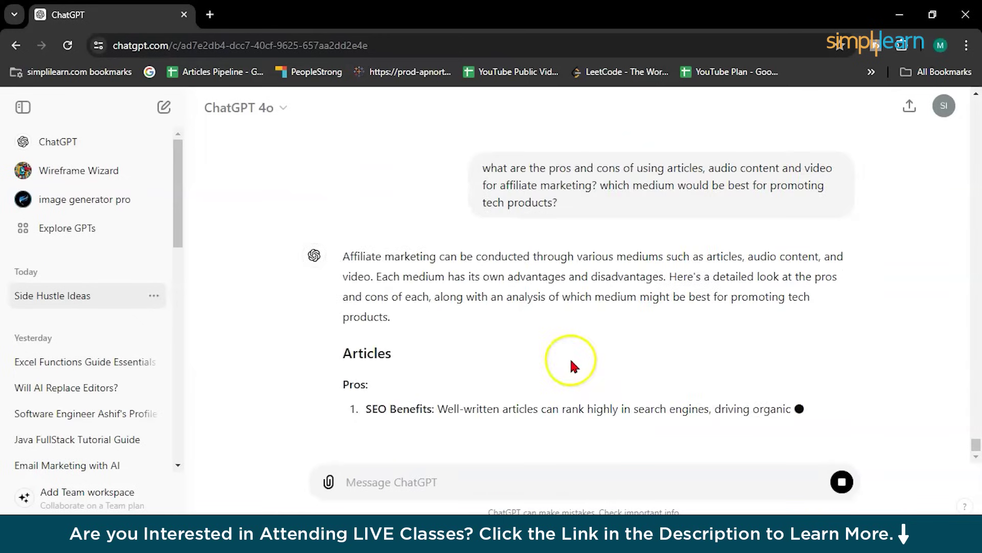
Read the Articles, Audio Content and Video sections and the conclusion that favors video for tech products
scroll(493, 328, up, 1)
scroll(494, 327, down, 3)
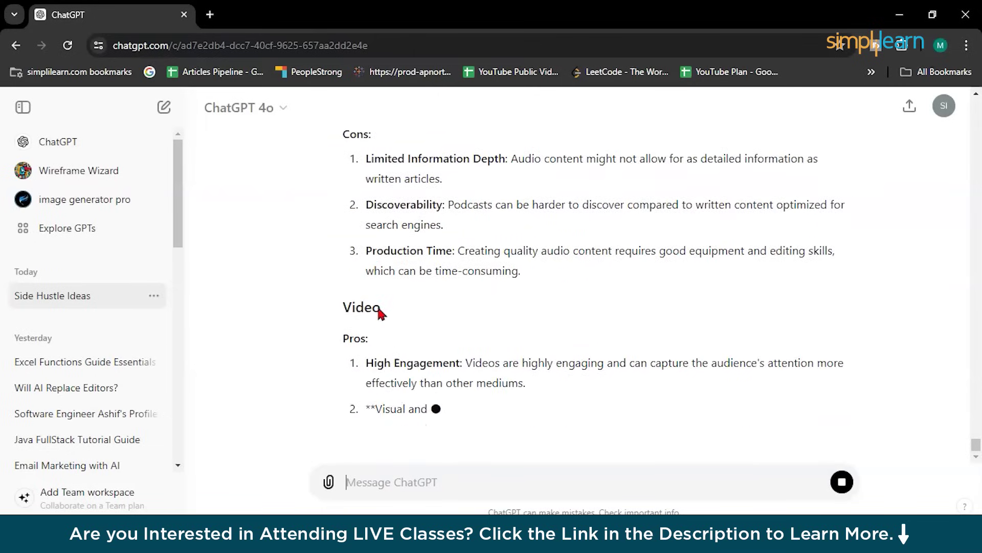
scroll(378, 309, up, 10)
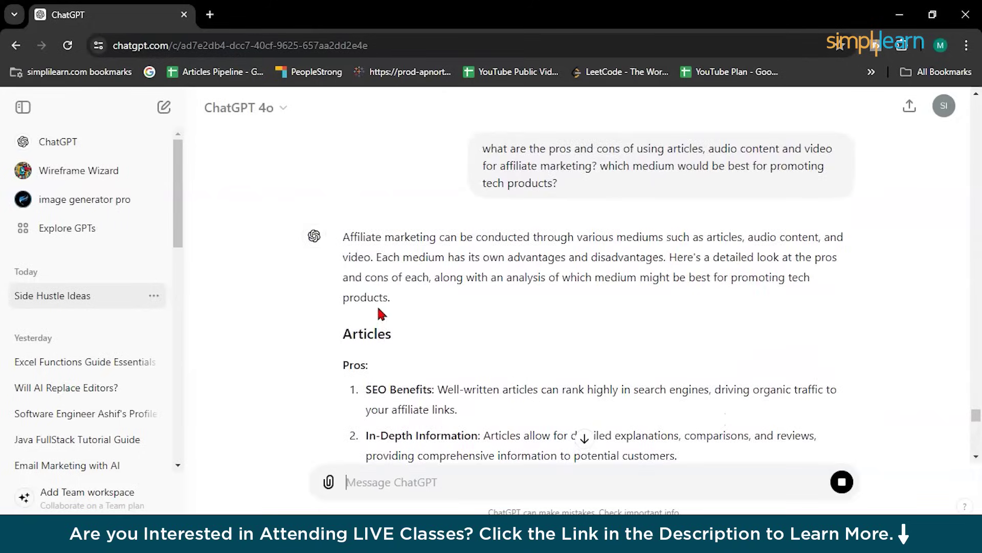
scroll(378, 307, down, 15)
scroll(378, 308, up, 10)
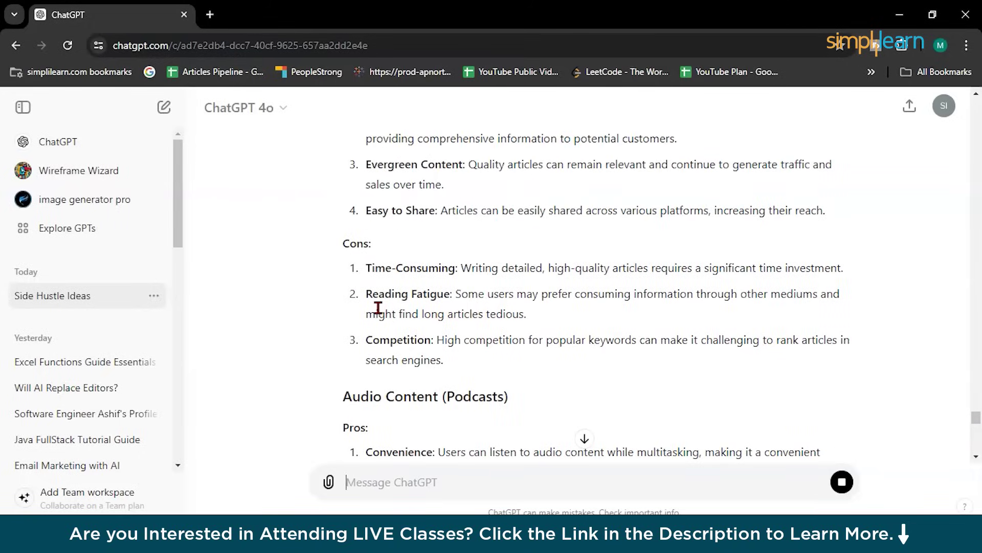
scroll(379, 308, down, 15)
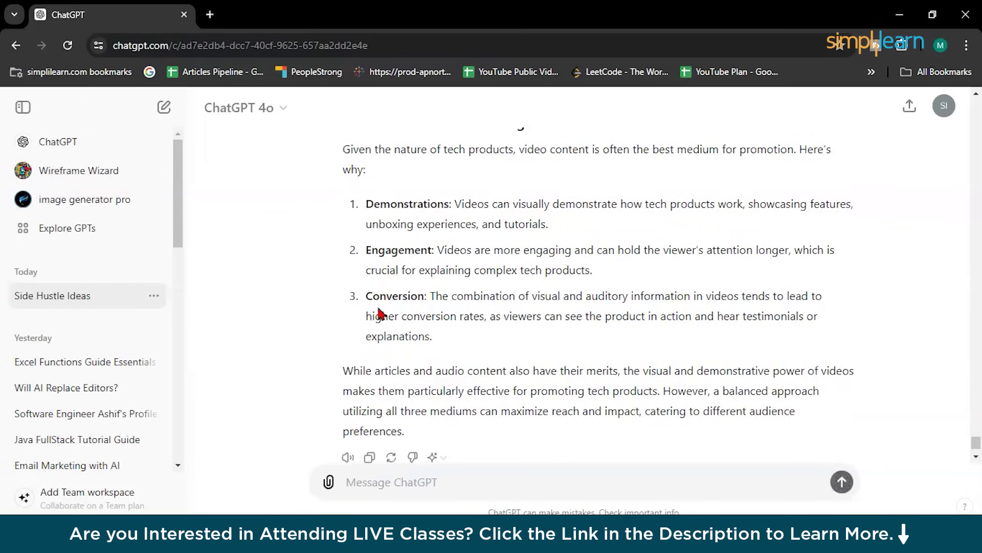
scroll(378, 307, down, 1)
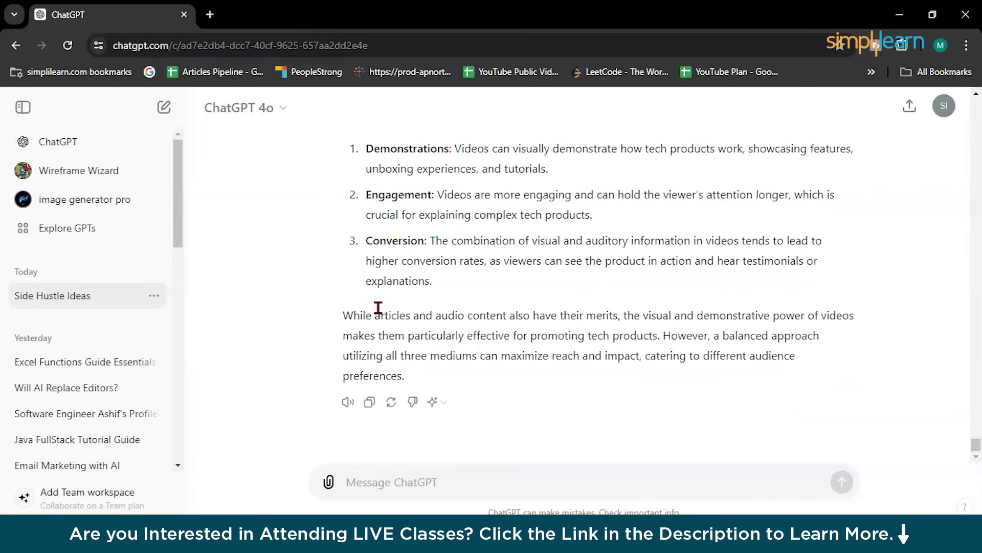
scroll(378, 308, up, 4)
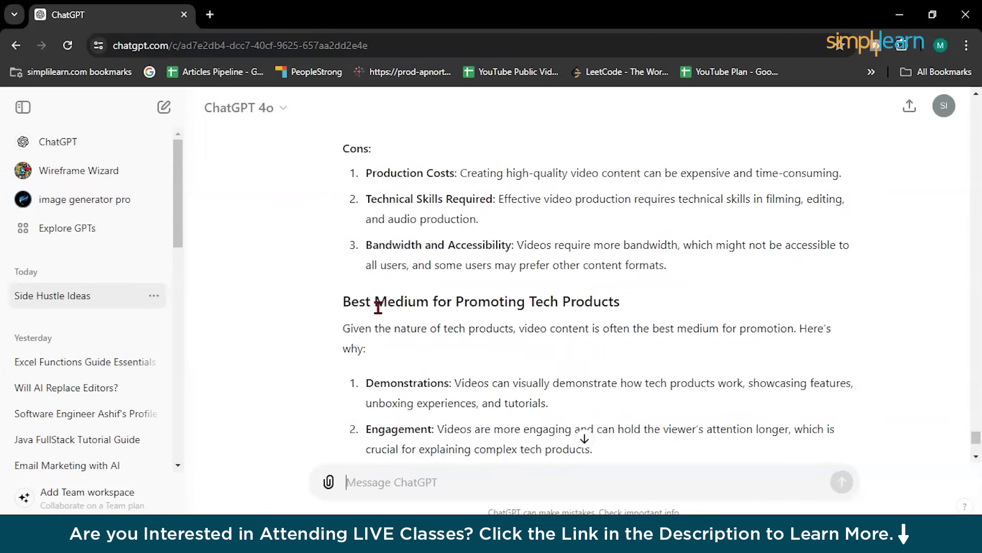
scroll(378, 308, up, 3)
scroll(380, 312, up, 2)
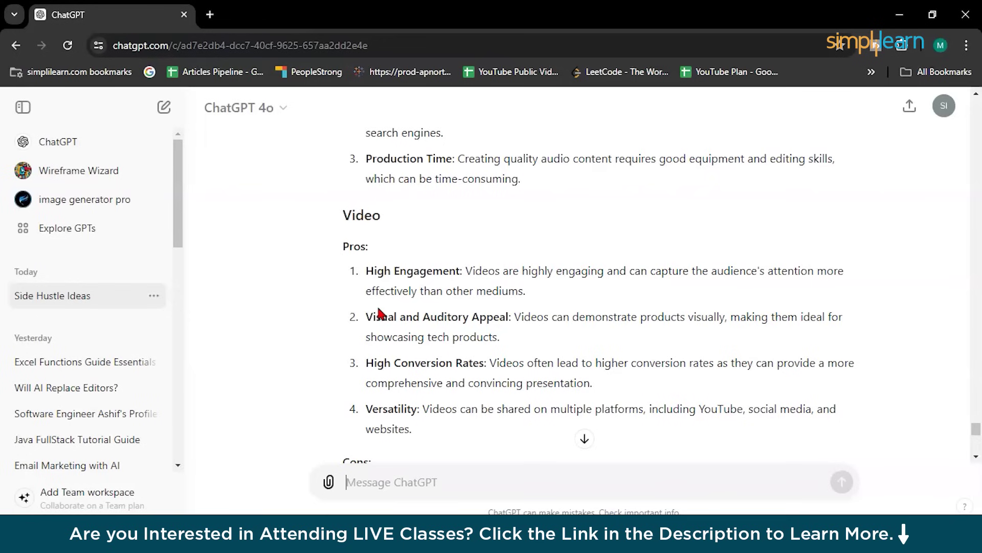
scroll(379, 312, up, 6)
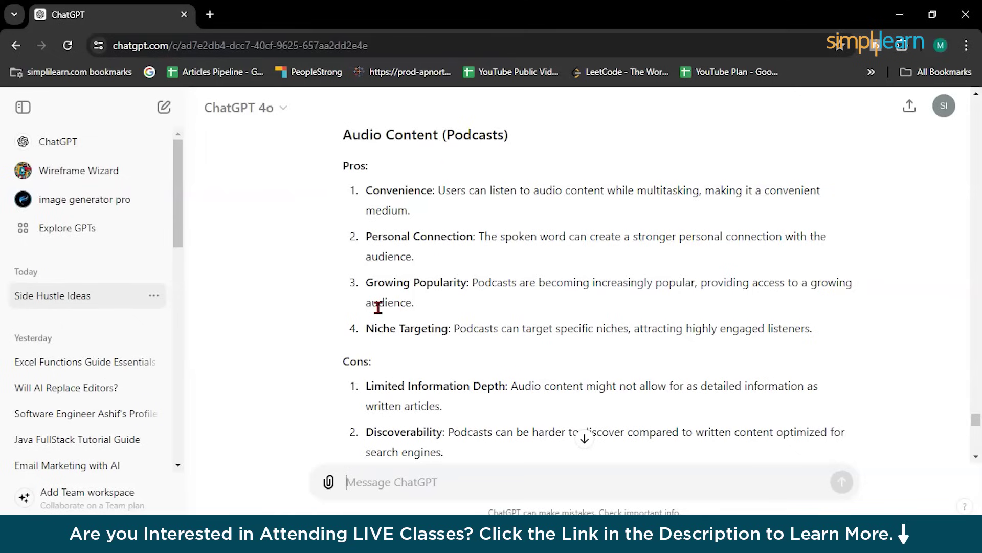
scroll(378, 307, down, 15)
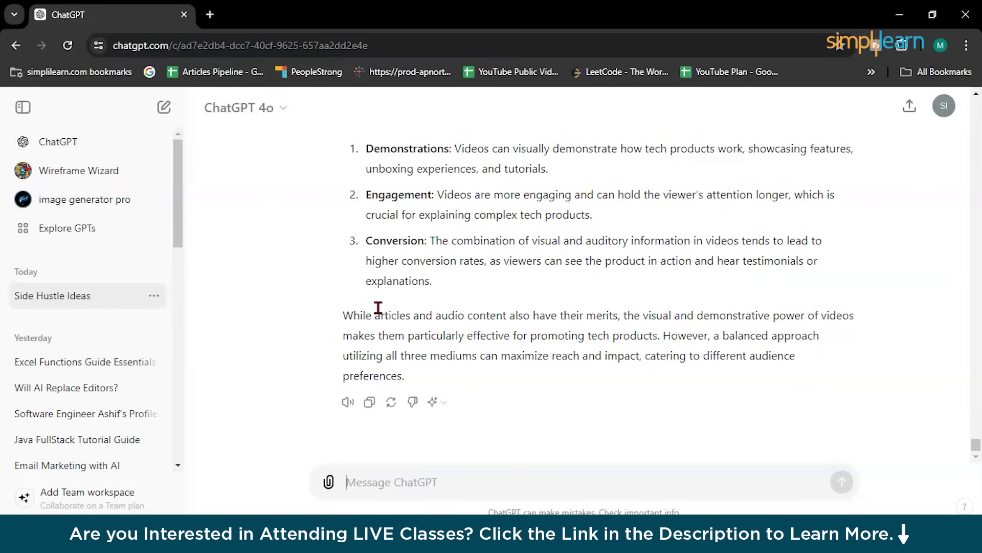
Ask for a consistent affiliate marketing strategy with a content calendar and social media promotion tactics
text(help me )
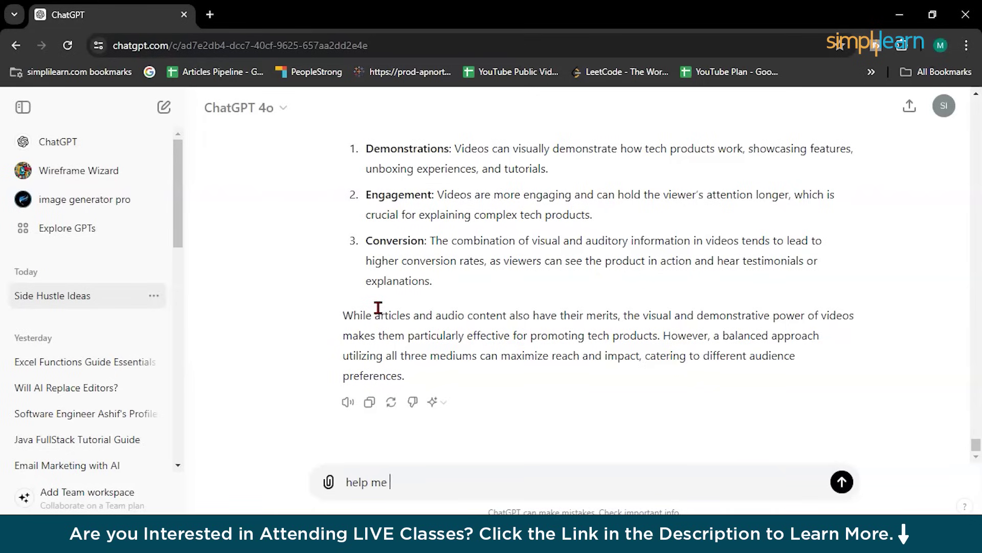
text(create a consisten)
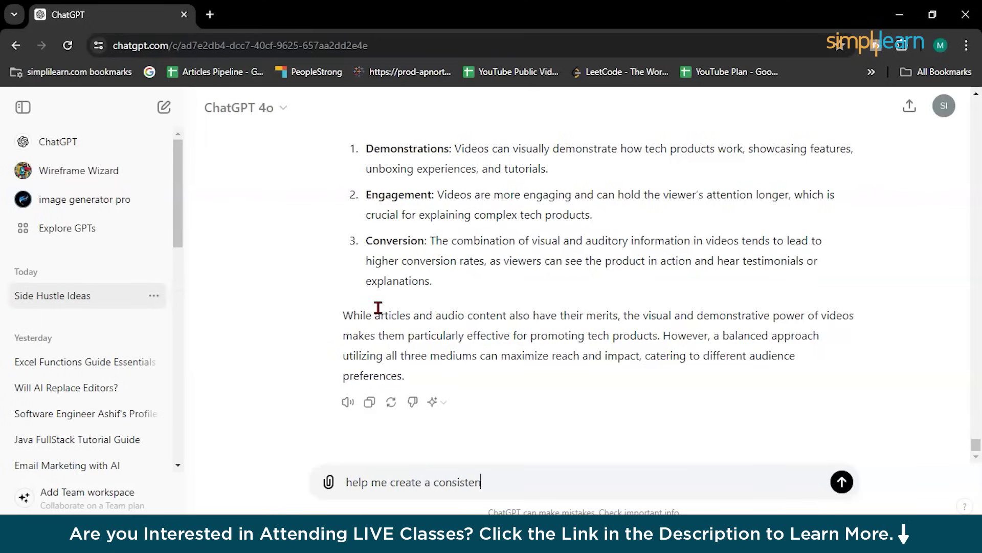
text(t affiliate marketing )
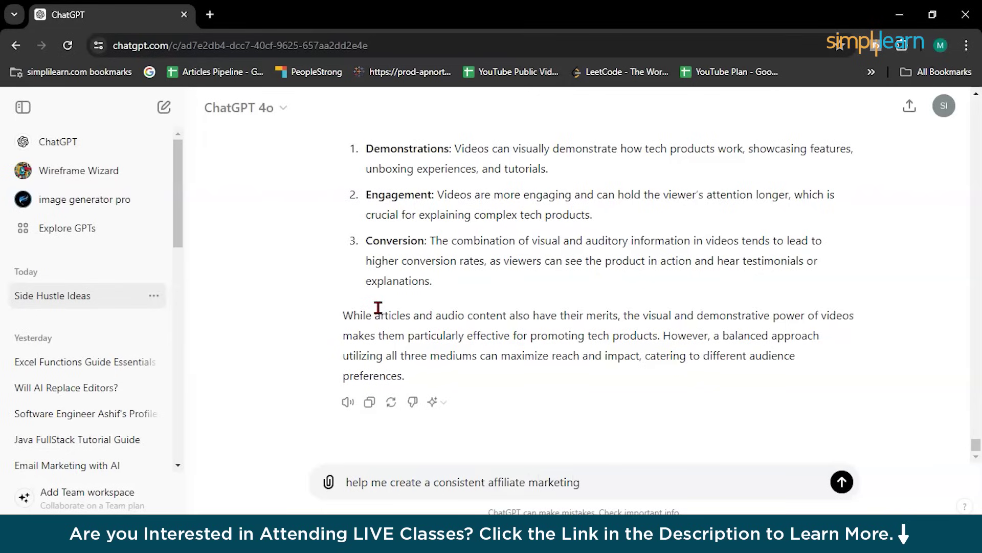
text(strategy, includin)
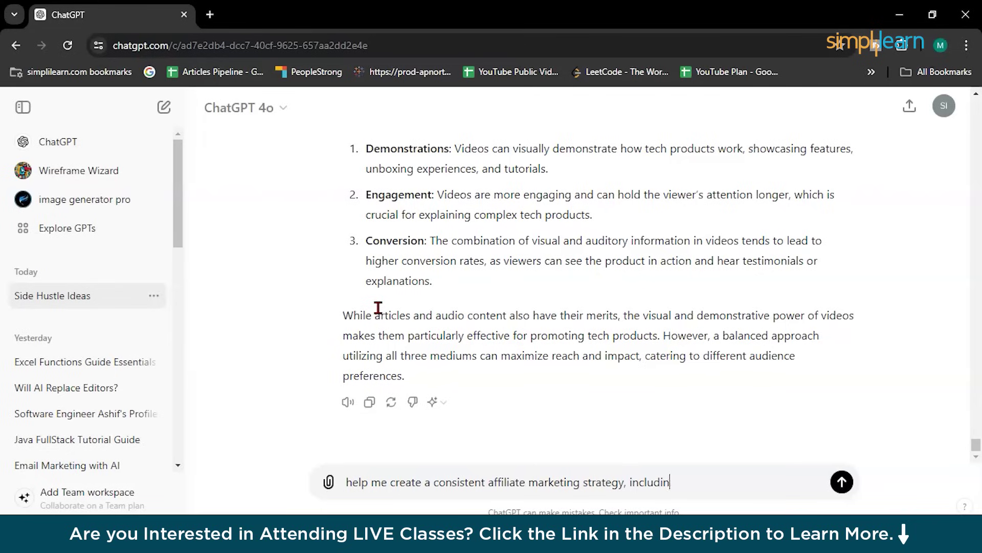
text(g a content calender)
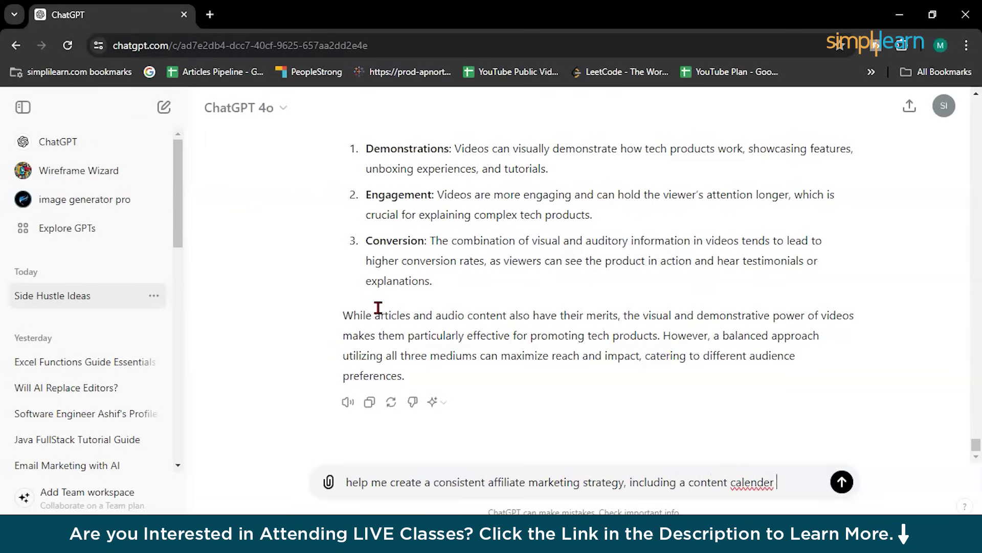
text( and promotional tactics)
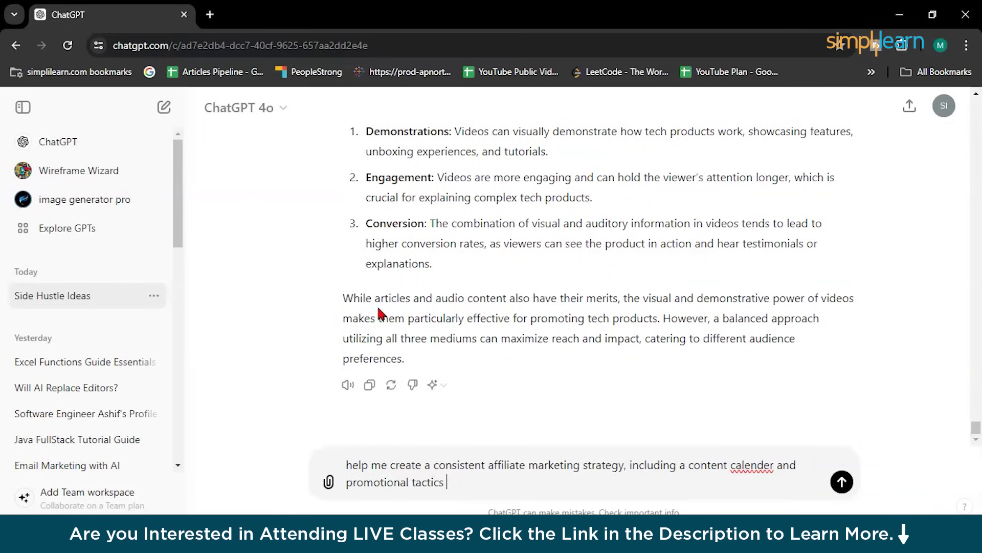
text( for social media)
key(Return)
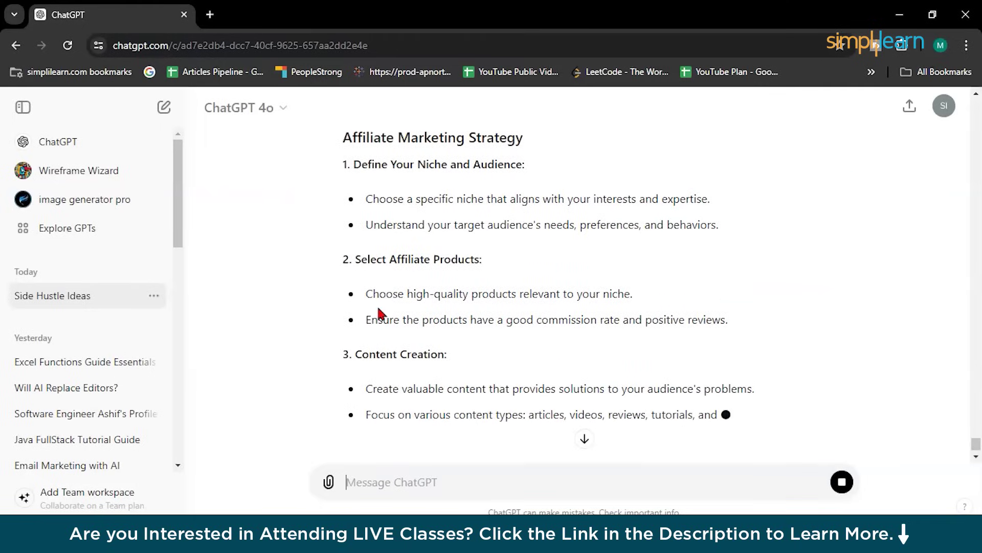
Read the strategy's week-by-week Content Calendar through Month 1 and into Month 2
scroll(486, 262, down, 2)
scroll(454, 324, down, 5)
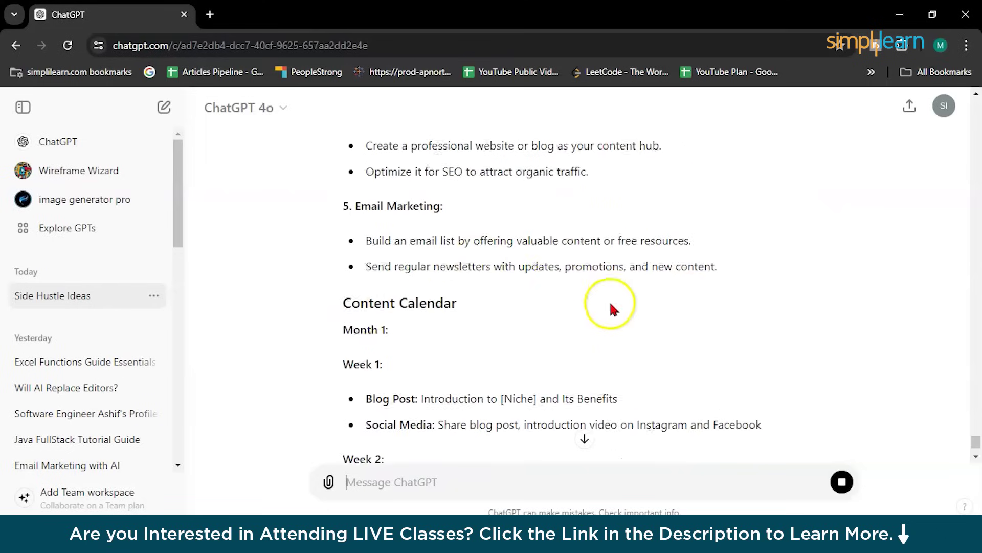
scroll(565, 286, down, 4)
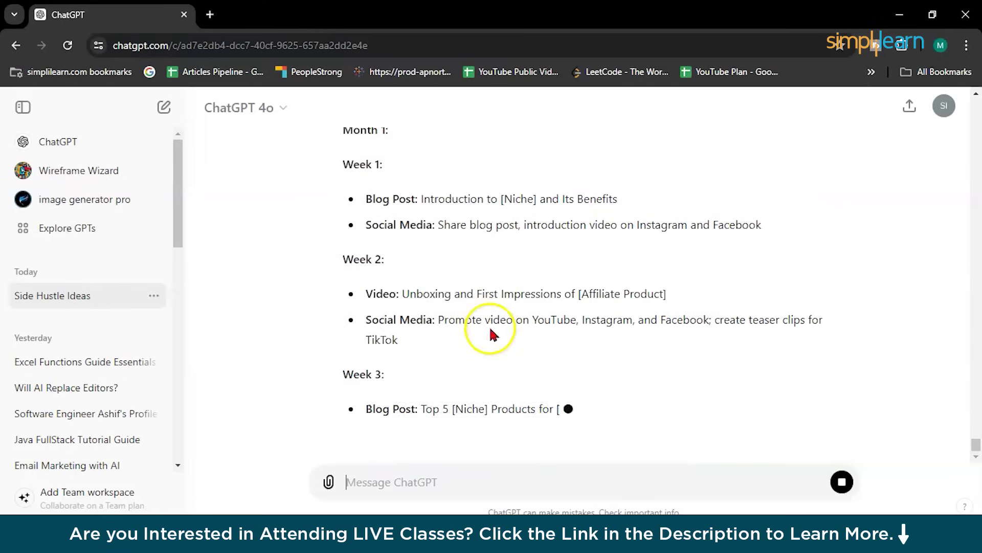
scroll(499, 225, up, 1)
scroll(485, 306, down, 4)
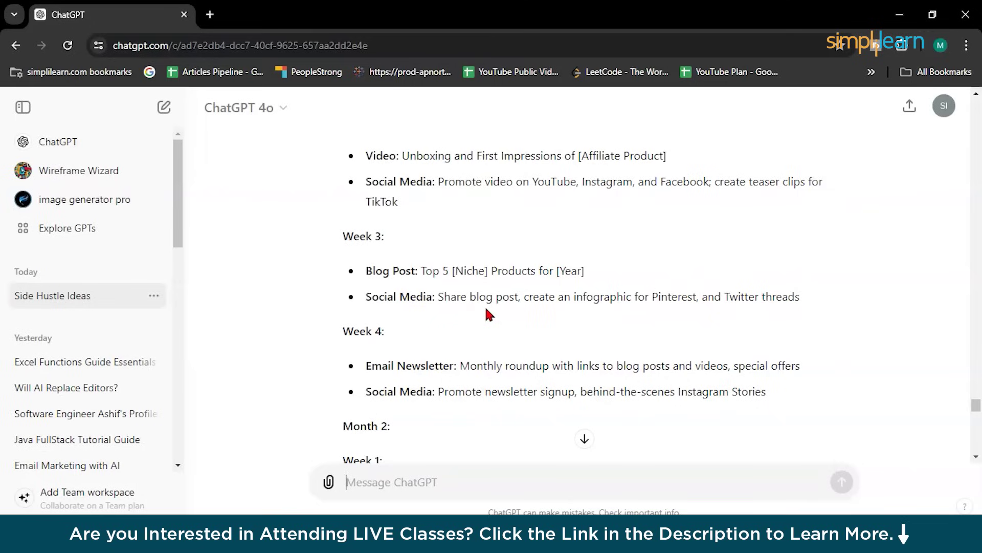
Ask ChatGPT for a 1000-word video script explaining what machine learning is
text(i)
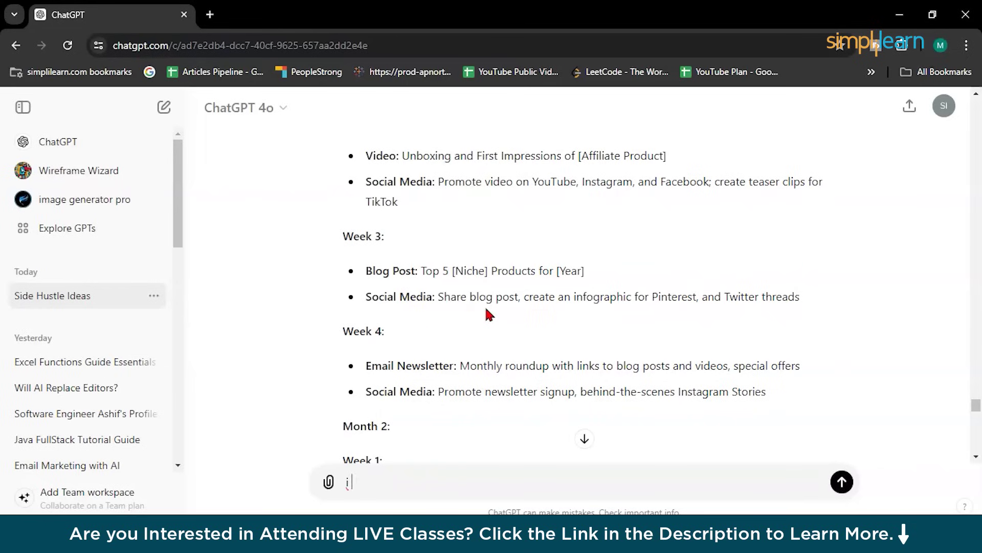
text( want to create a video on what is machine learin)
key(BackSpace)
key(BackSpace)
key(BackSpace)
text(rning )
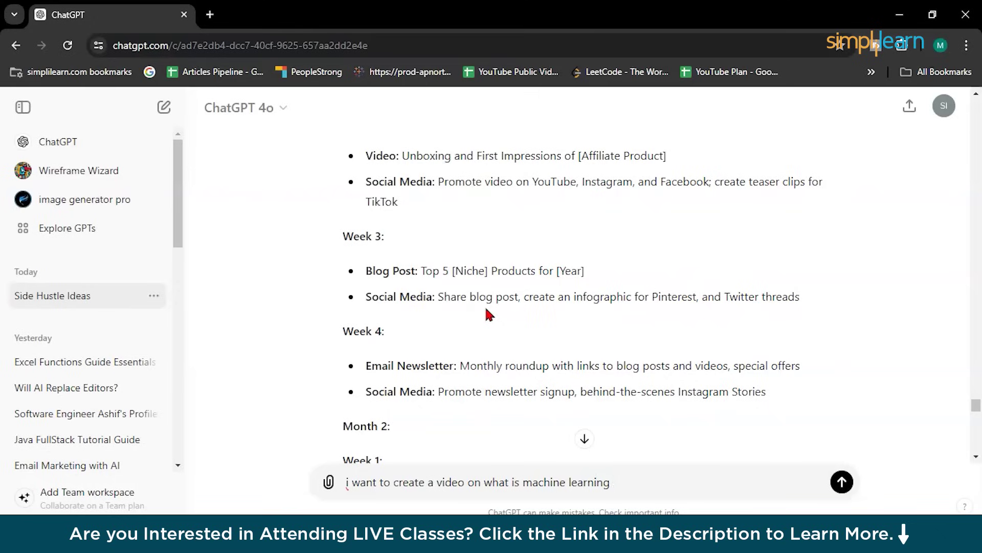
text(so give writscript for me i)
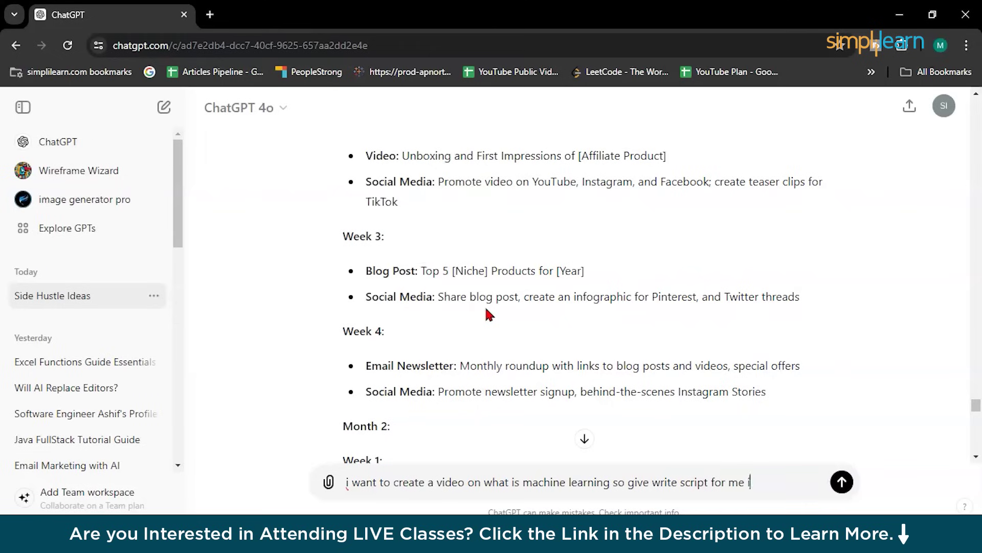
text(n 1000 word)
text(s)
key(Return)
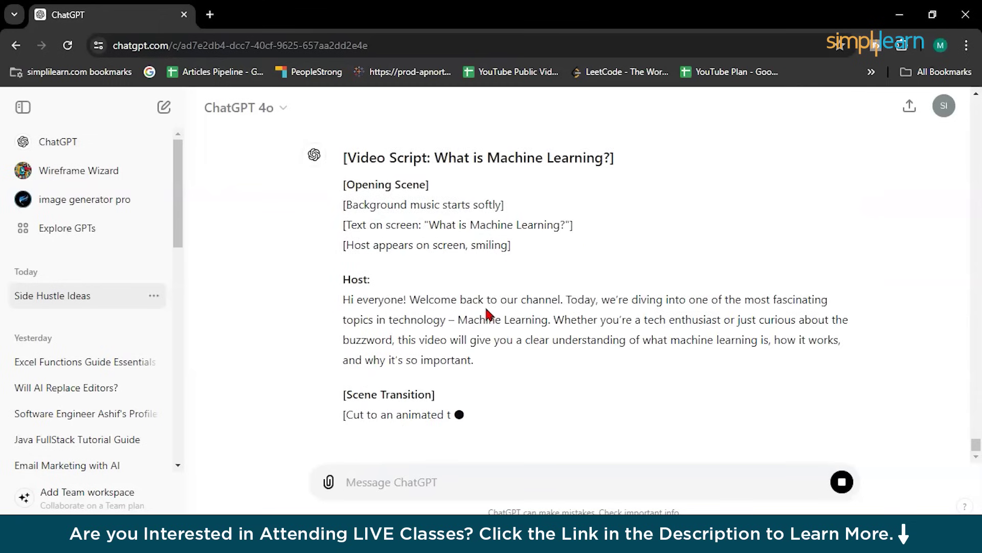
Read the machine learning script as it grows to the three key components, Data and Algorithms
scroll(486, 310, up, 4)
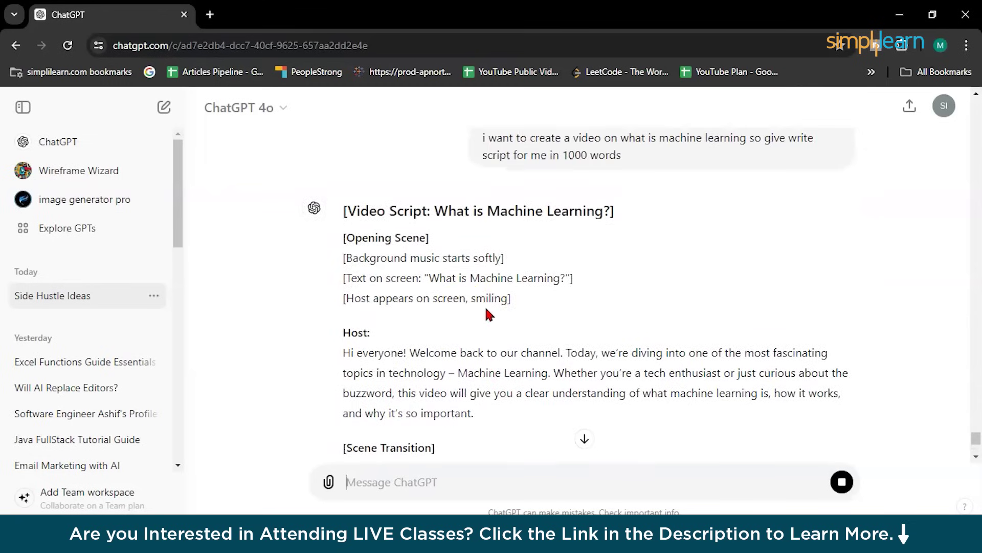
click(345, 235)
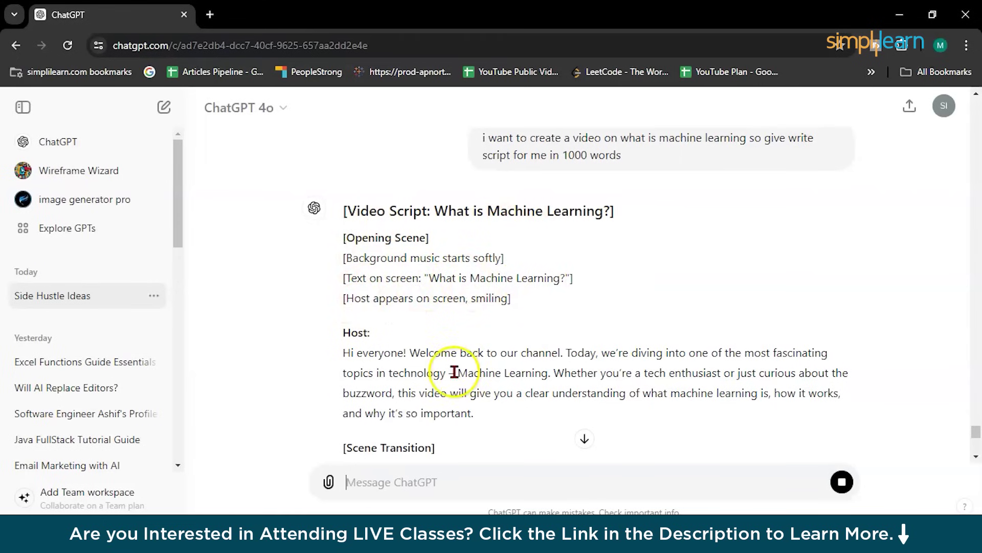
scroll(451, 369, down, 3)
scroll(454, 371, down, 7)
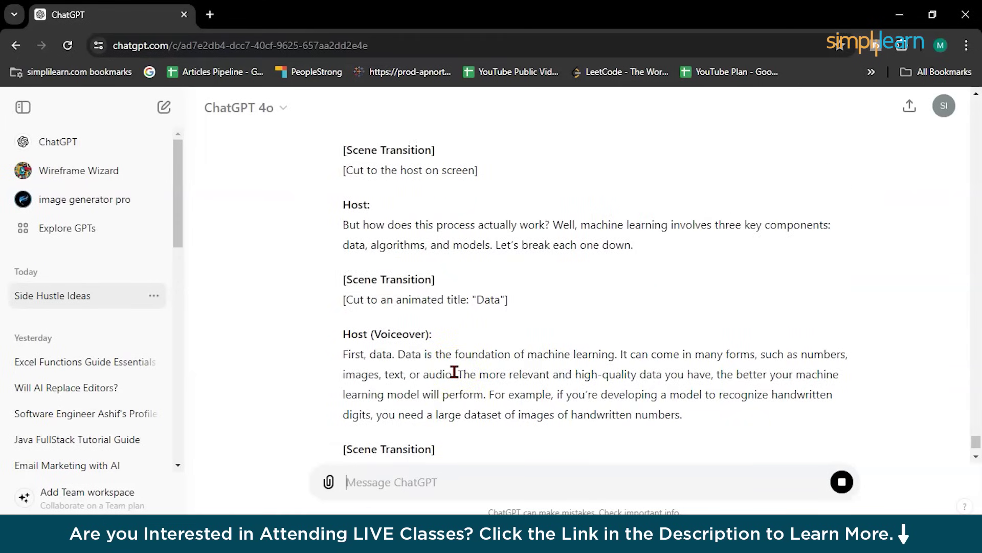
scroll(454, 371, down, 1)
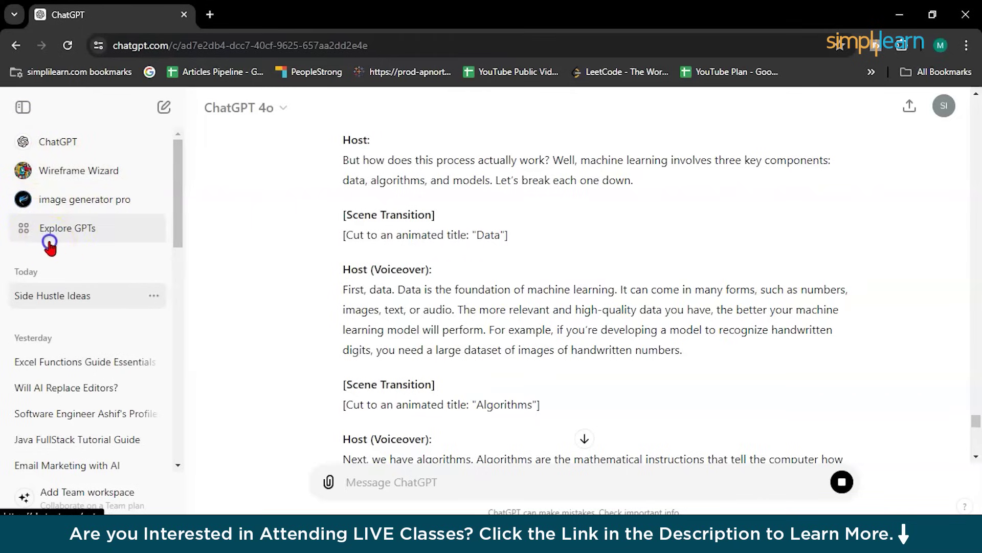
Open the Explore GPTs directory and show its Writing category
click(50, 240)
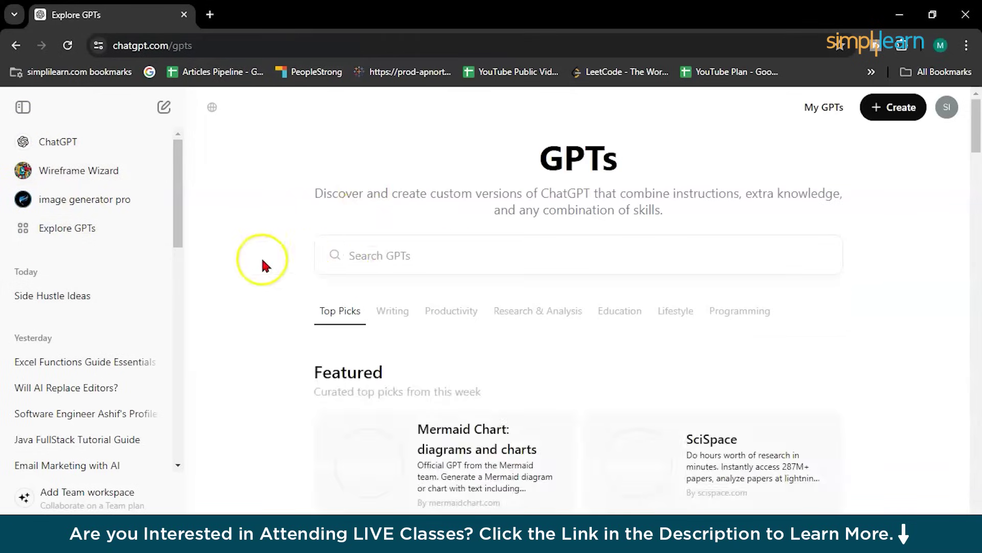
scroll(379, 327, down, 3)
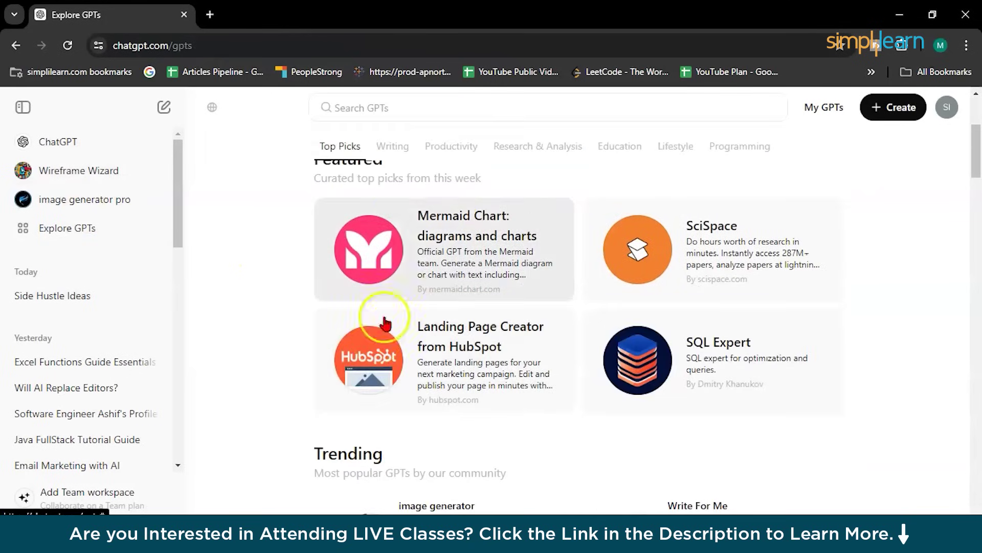
click(392, 148)
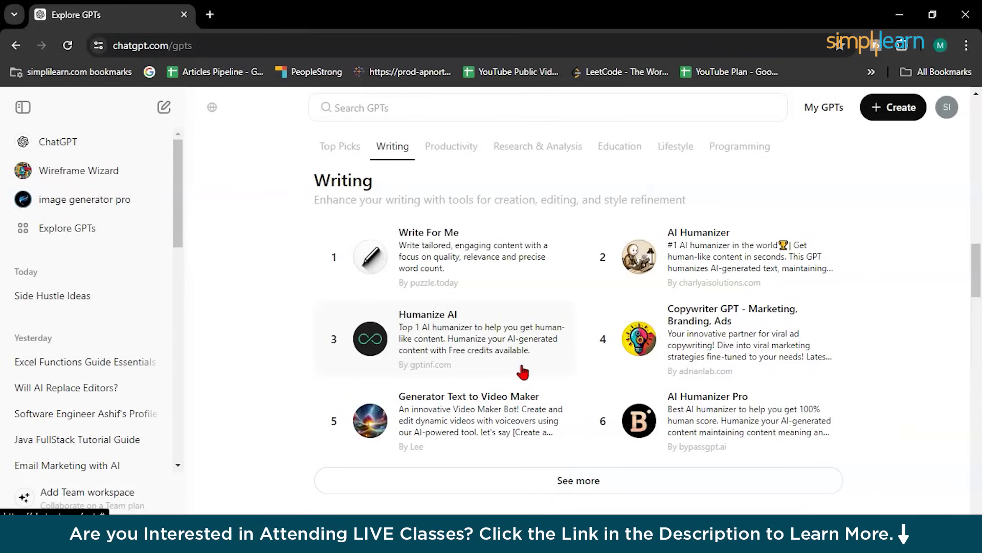
Browse the Writing, Productivity and Education GPT lists and open one GPT's details
scroll(409, 327, down, 5)
scroll(410, 328, up, 5)
scroll(404, 337, down, 5)
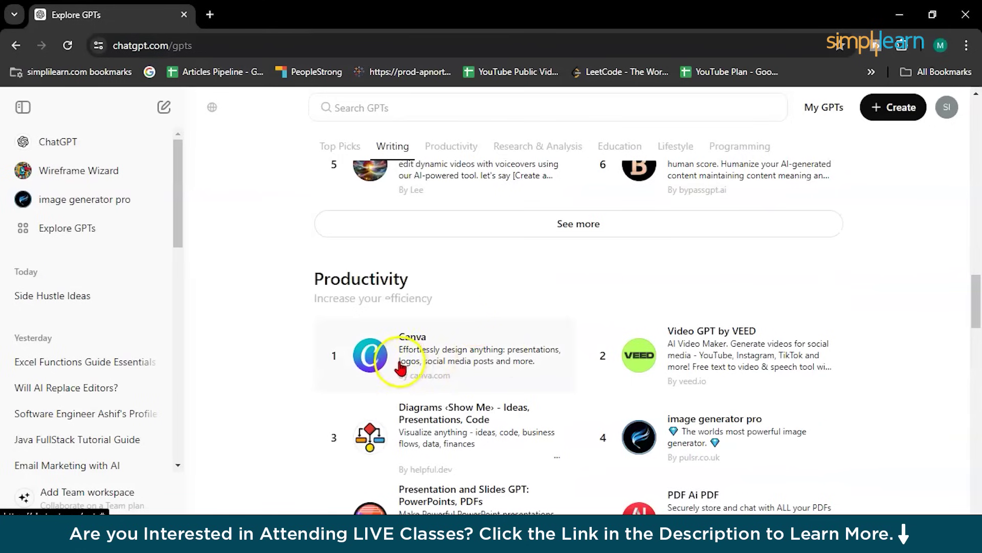
scroll(429, 362, down, 3)
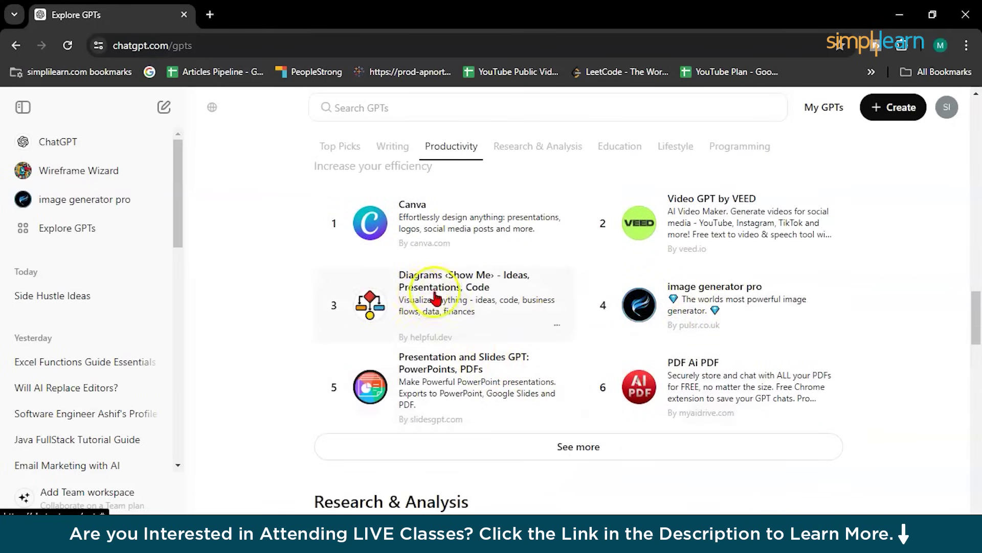
scroll(488, 330, up, 1)
scroll(488, 330, down, 5)
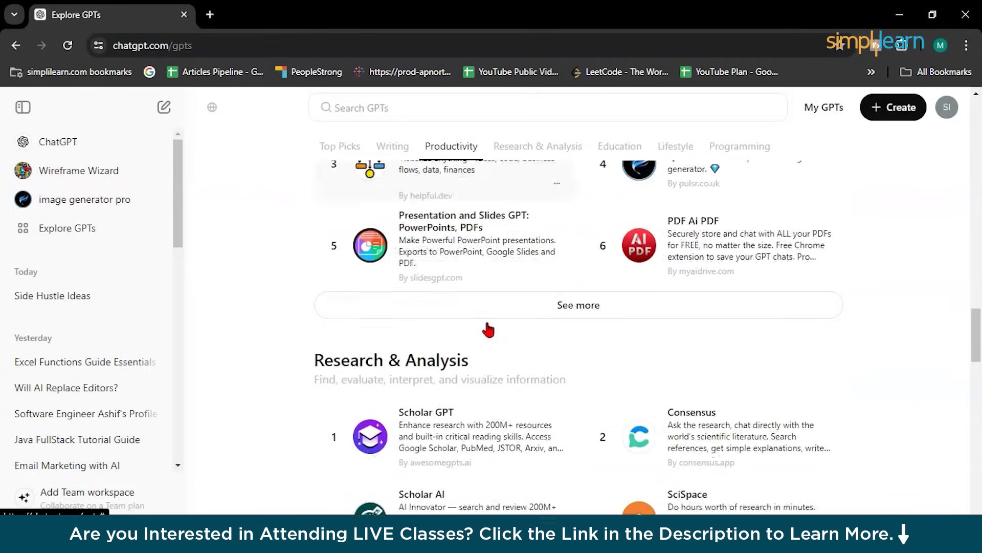
scroll(487, 330, up, 5)
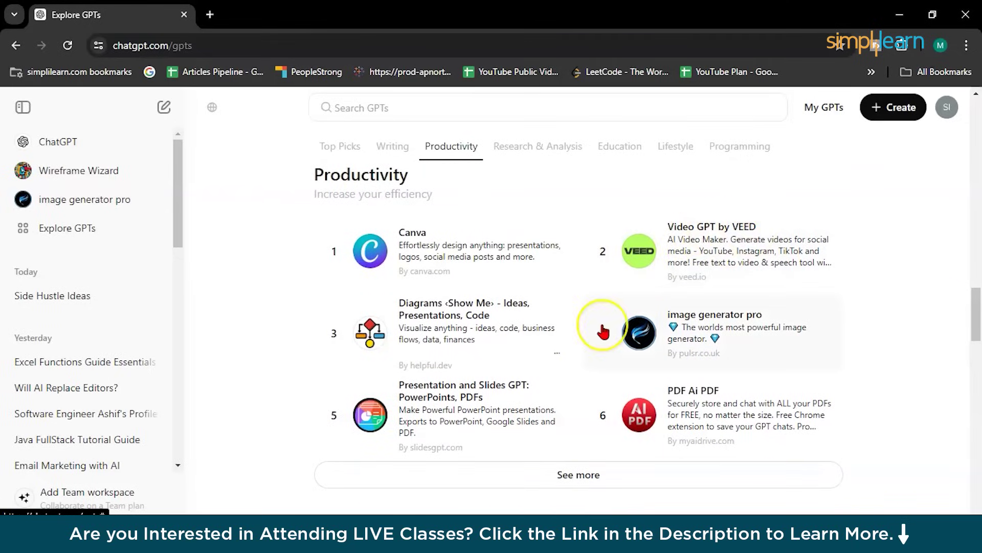
scroll(597, 327, down, 8)
scroll(604, 333, down, 3)
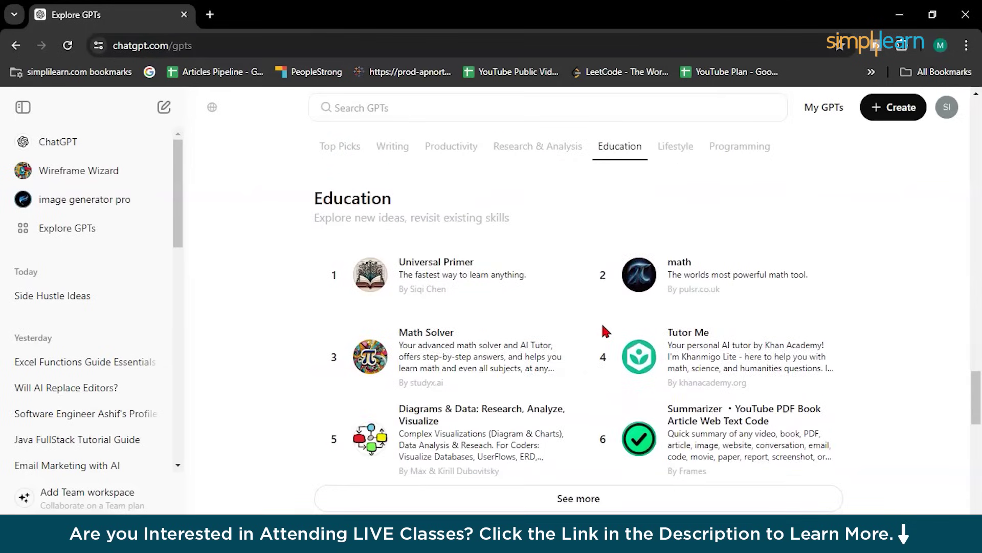
scroll(604, 332, up, 12)
scroll(603, 332, up, 2)
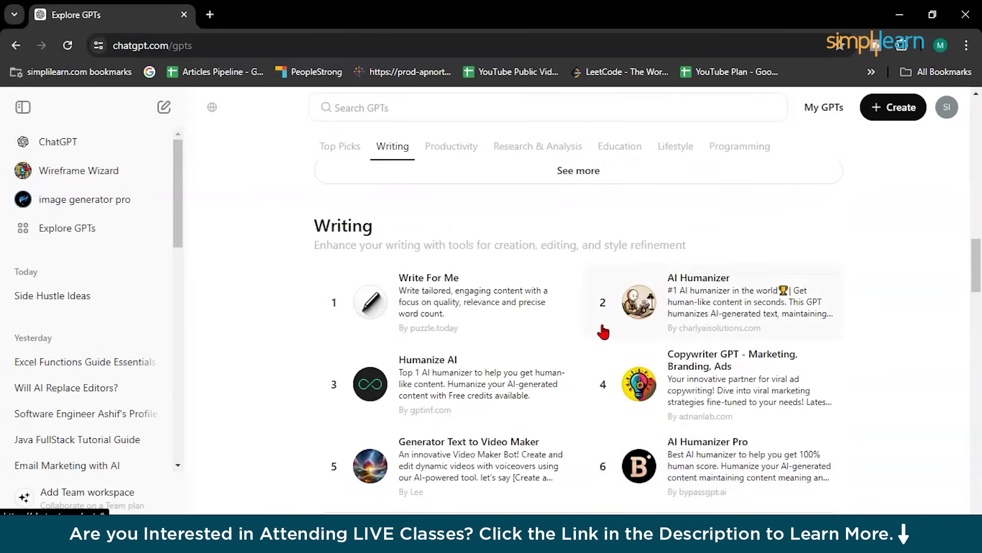
scroll(604, 332, down, 1)
click(419, 422)
scroll(533, 391, down, 5)
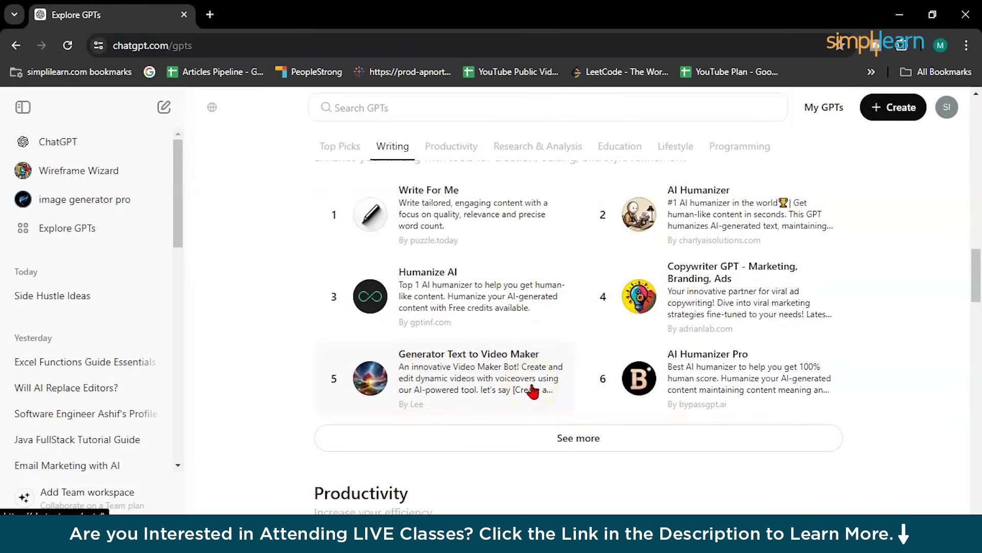
Start a Video GPT by VEED chat requesting a video on what machine learning is
click(684, 333)
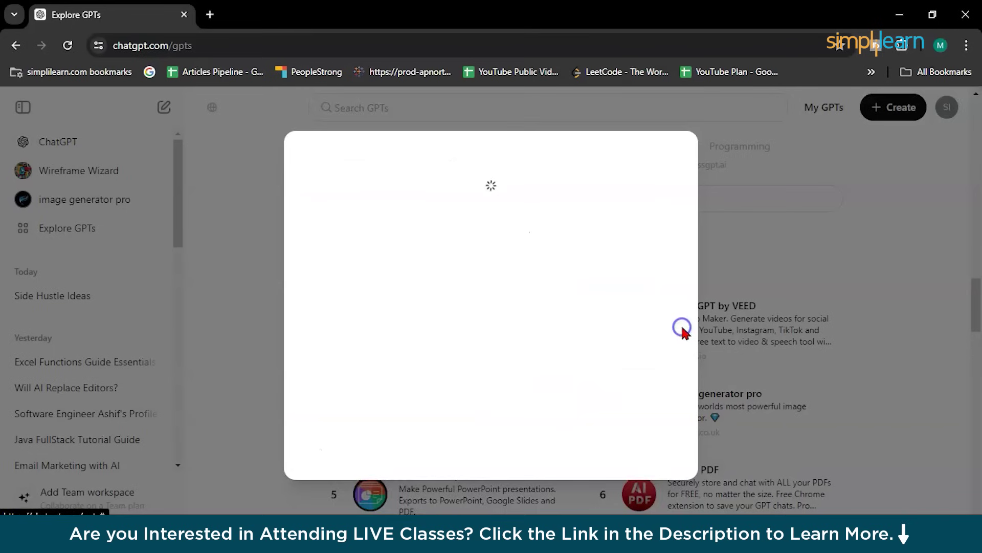
click(476, 486)
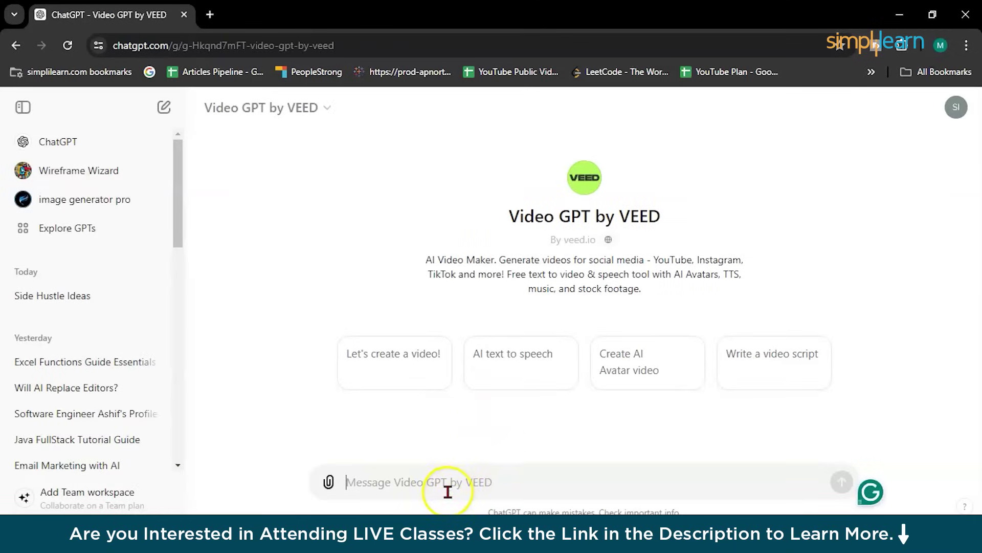
text(crea)
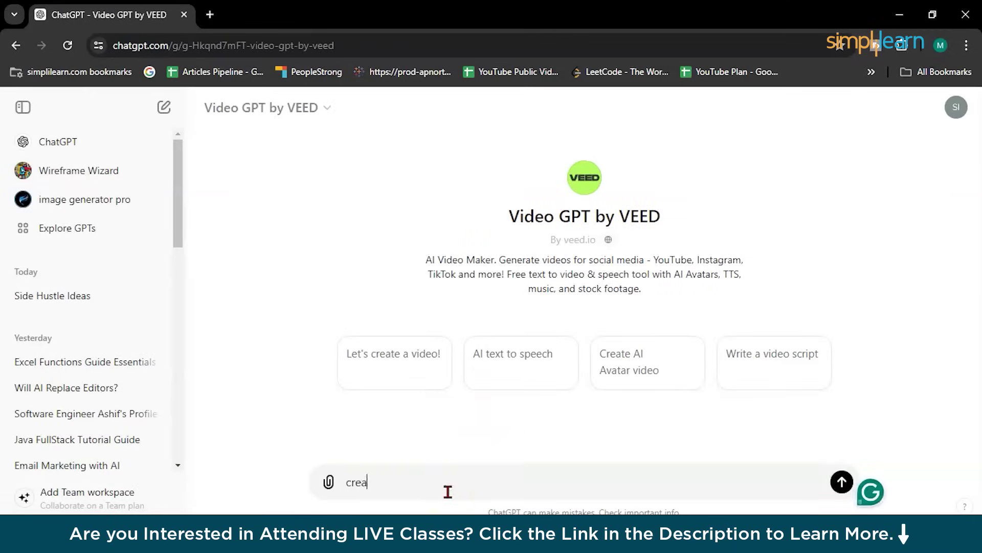
text(te a video on what is machine learning)
key(Return)
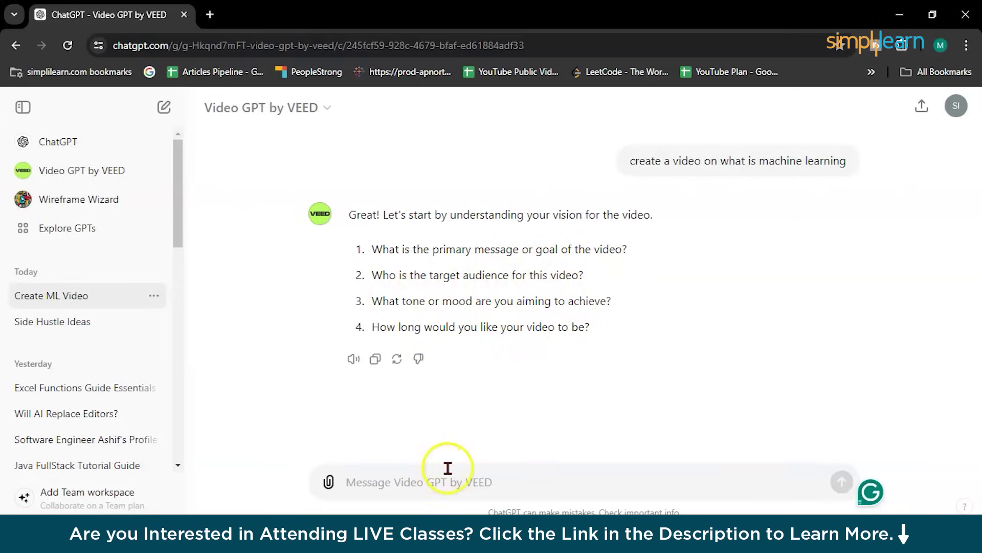
Answer that the target audience is college students and the goal is engagement
text(taget)
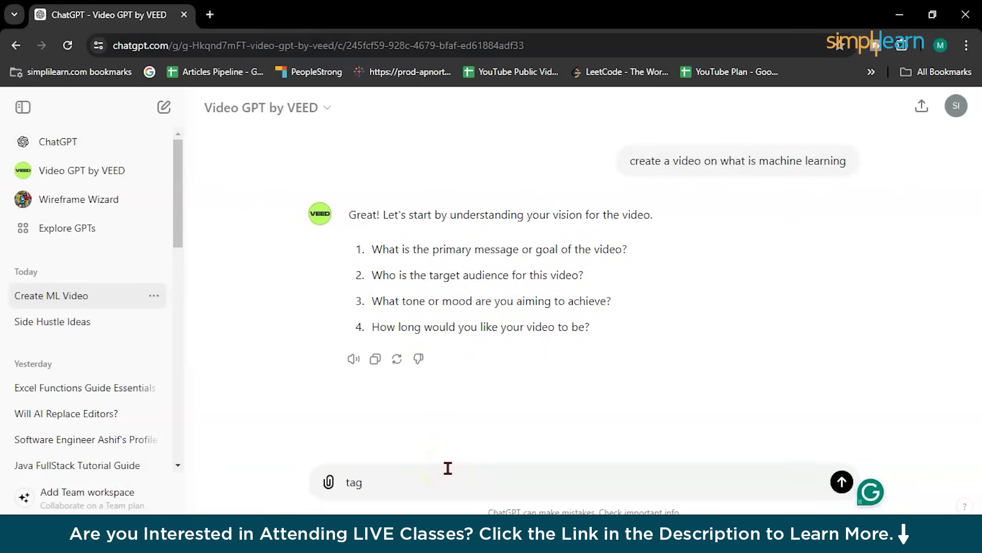
key(BackSpace)
text(rget audience is )
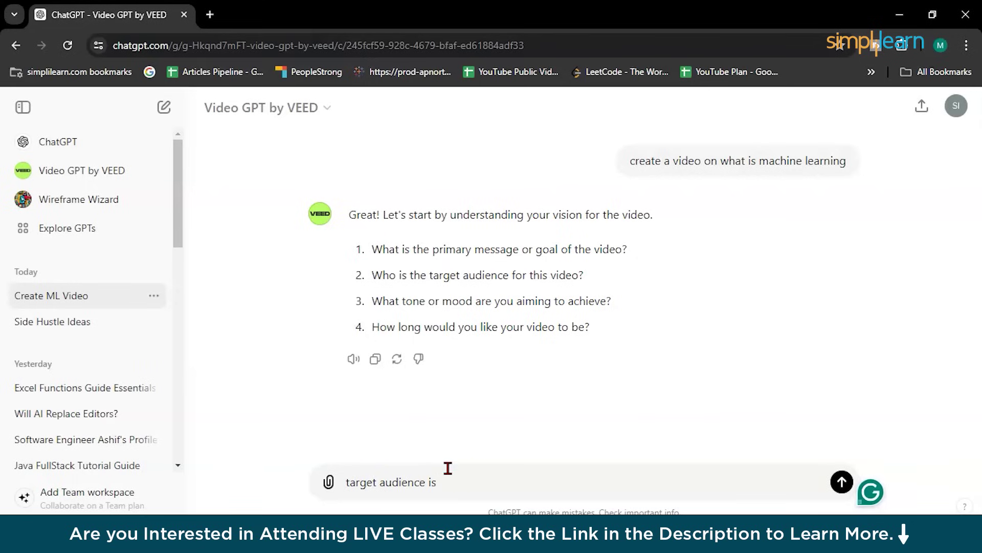
text(college students, and i'm aimi)
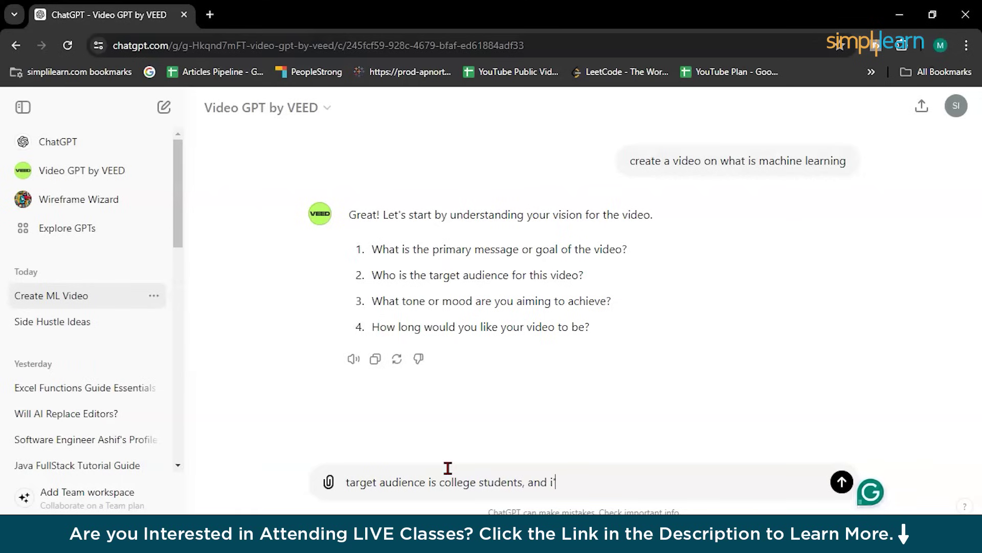
text(ng for the)
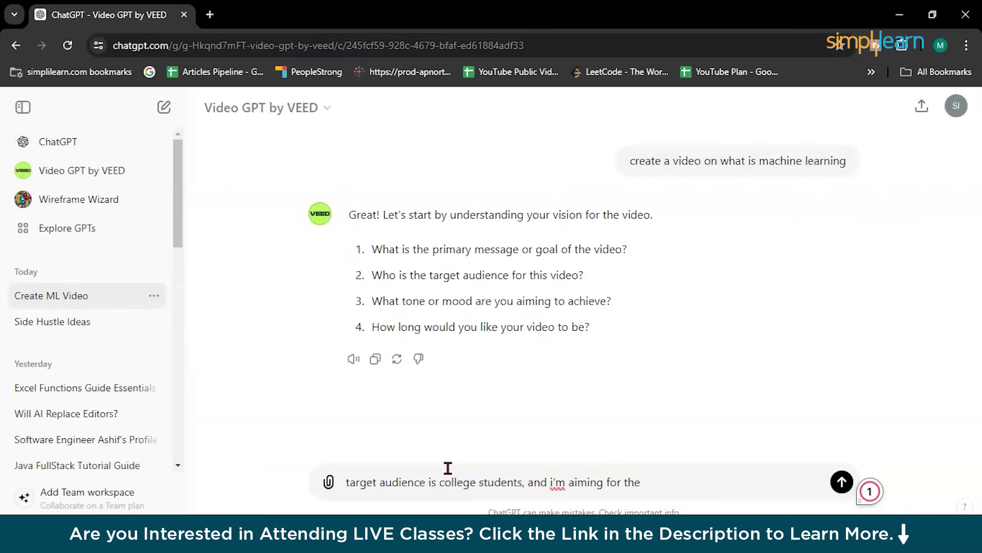
text( engagement)
key(Return)
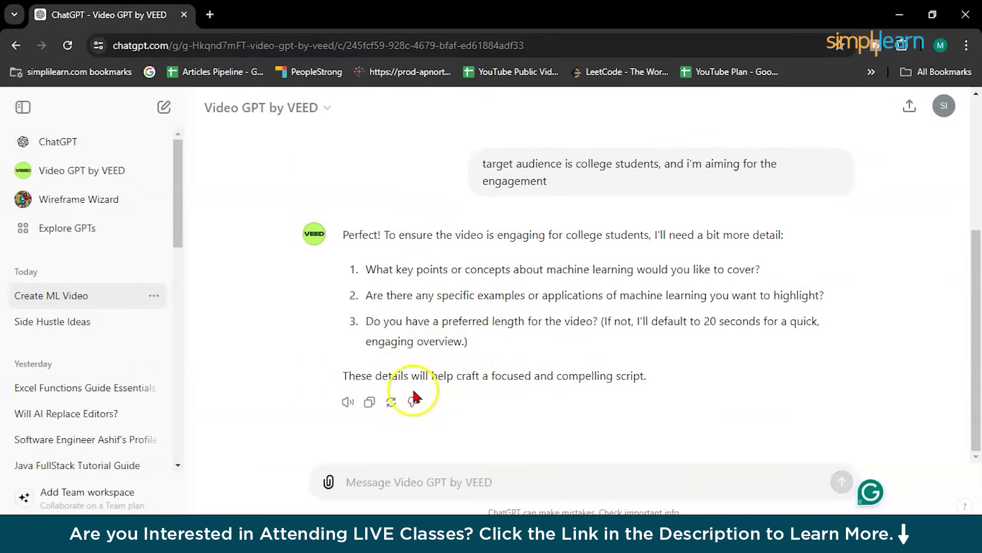
scroll(431, 345, up, 1)
scroll(431, 345, down, 1)
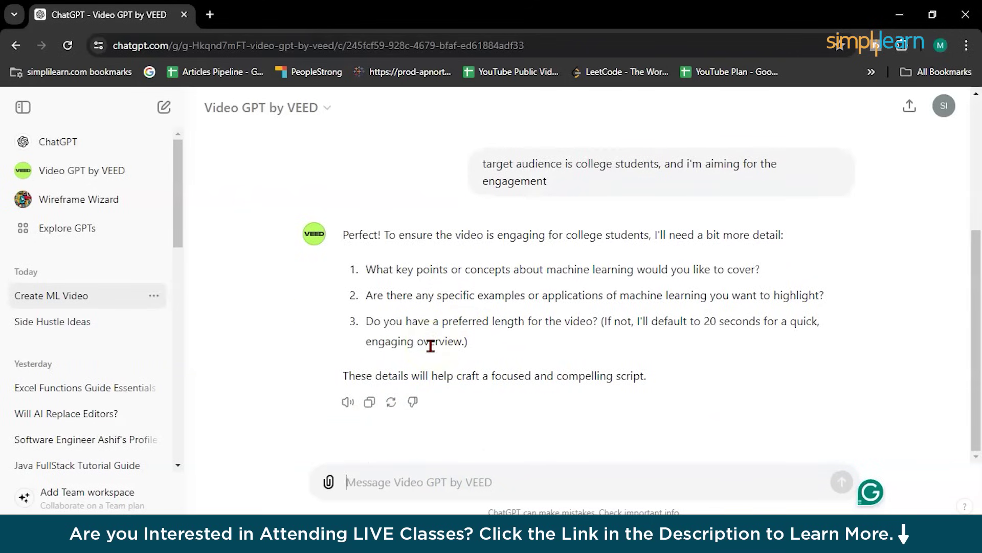
scroll(431, 345, up, 5)
scroll(430, 346, down, 2)
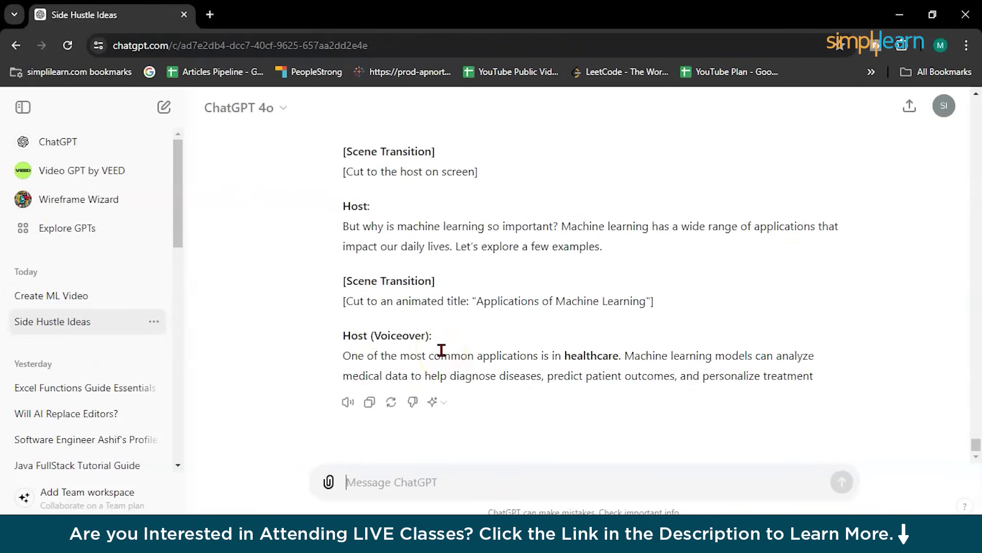